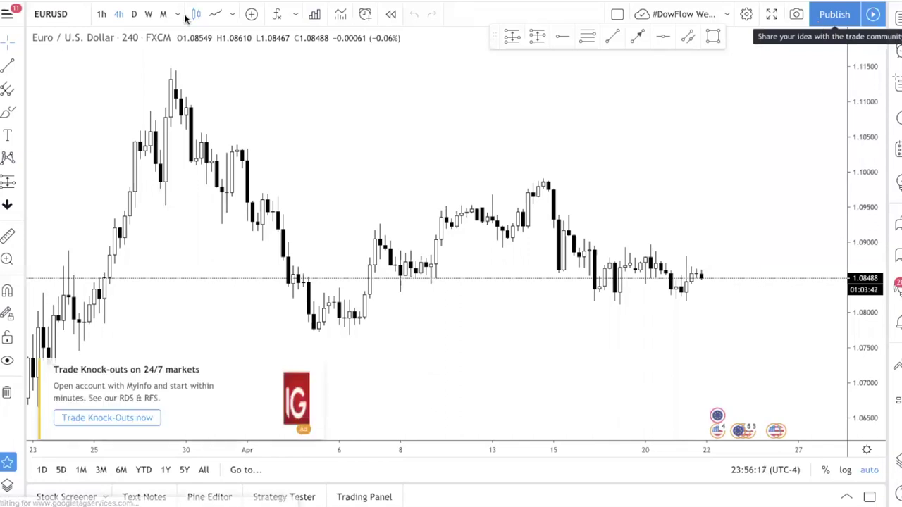
Step: Draw a descending trend line from the 29 March swing high at about 1.11441 to 9 April at about 1.07273
key(alt+t)
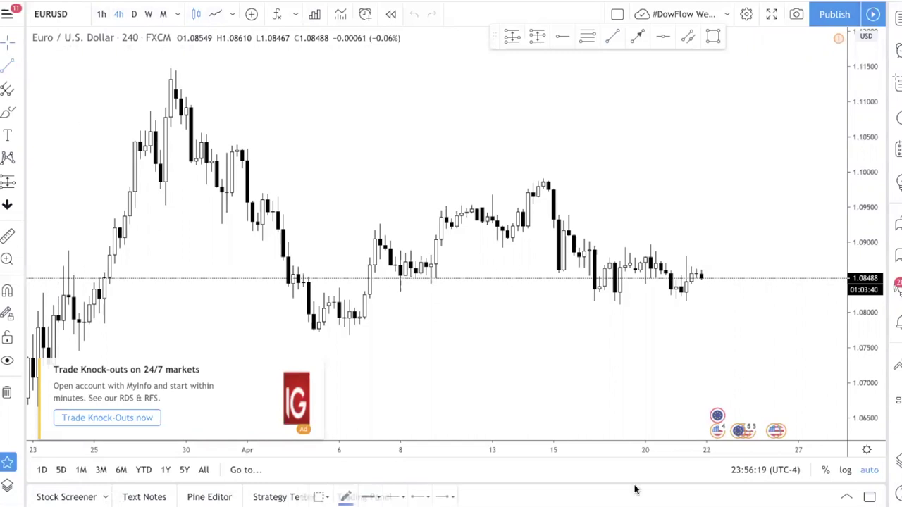
click(177, 71)
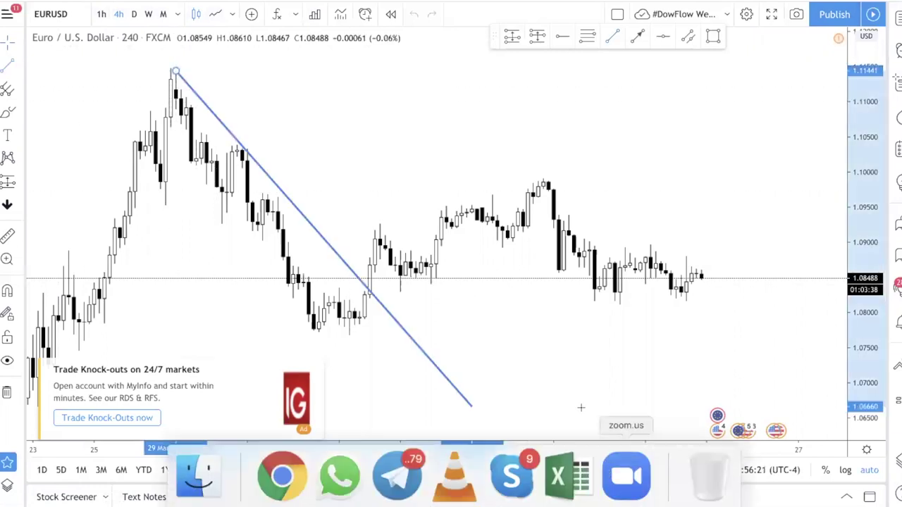
click(447, 364)
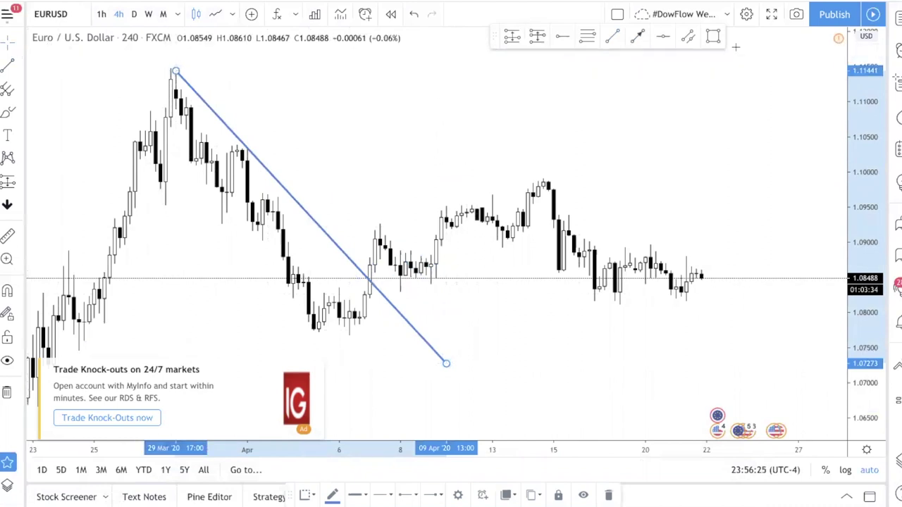
Step: Set the descending trend line to extend to the right
click(713, 37)
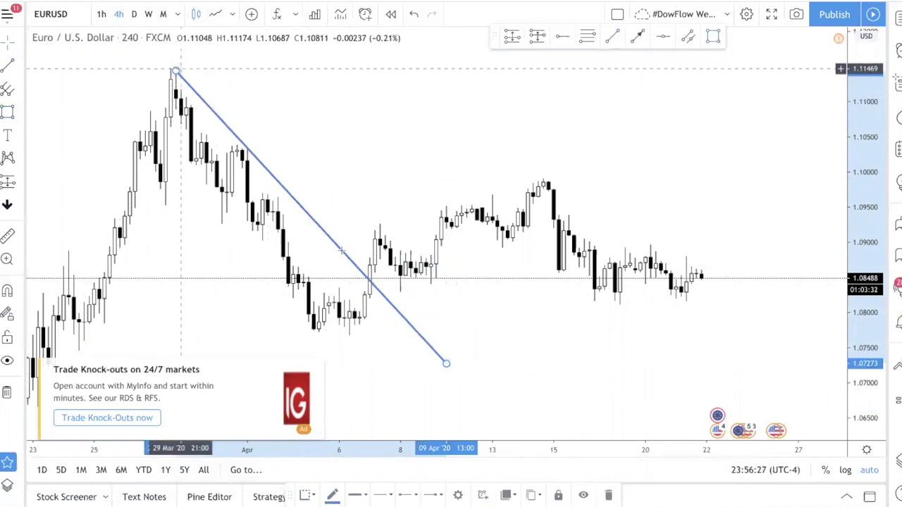
click(445, 365)
double_click(446, 365)
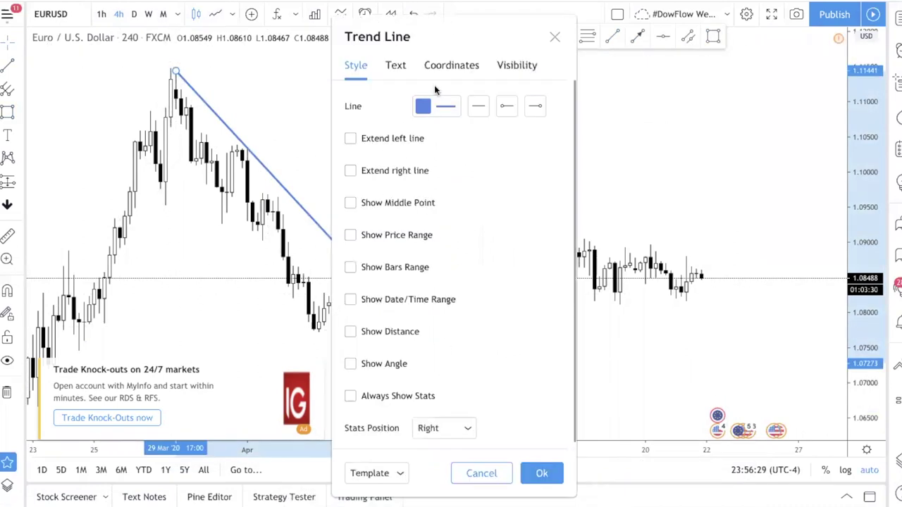
click(392, 173)
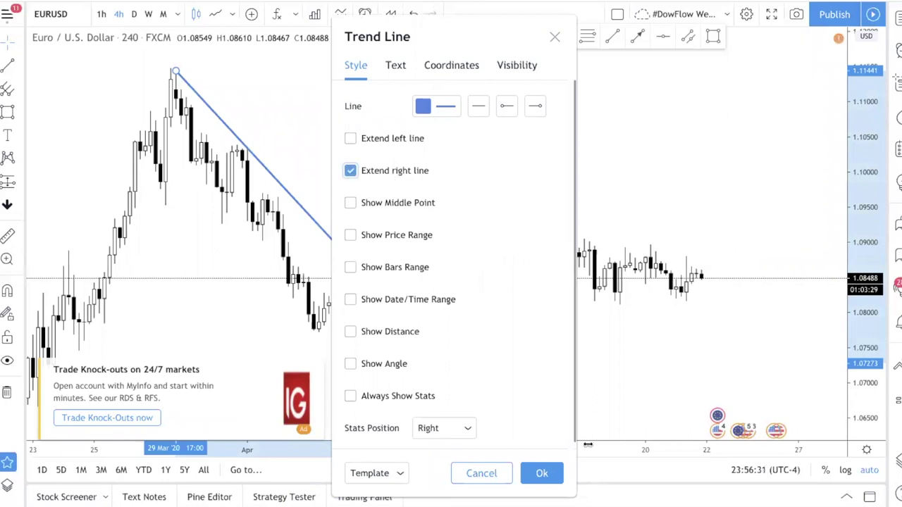
click(543, 474)
Step: Compress the price scale and move the trend line's start onto the tip of the 29 March swing high
drag(863, 219, 865, 268)
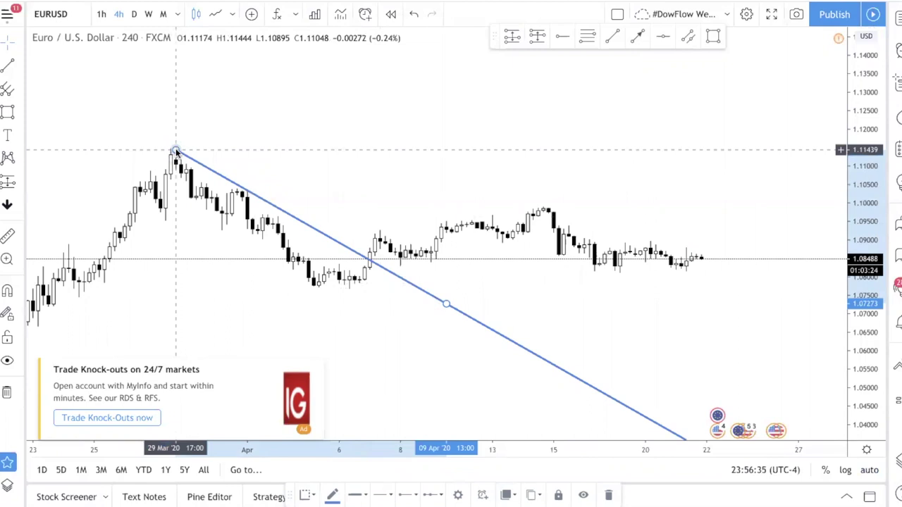
drag(176, 152, 169, 150)
click(292, 153)
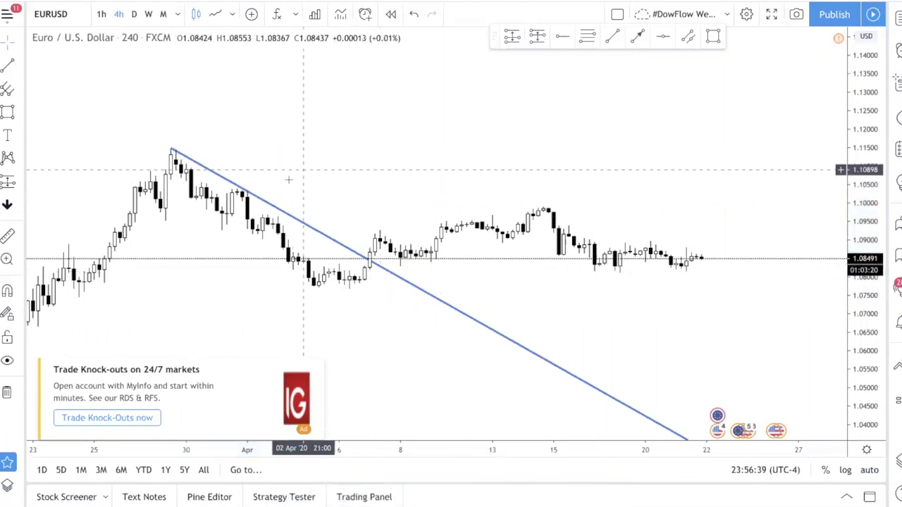
Step: Mark the two swing highs touched by the descending trend line with rectangles, around 29 March and 31 March to 1 April
click(7, 111)
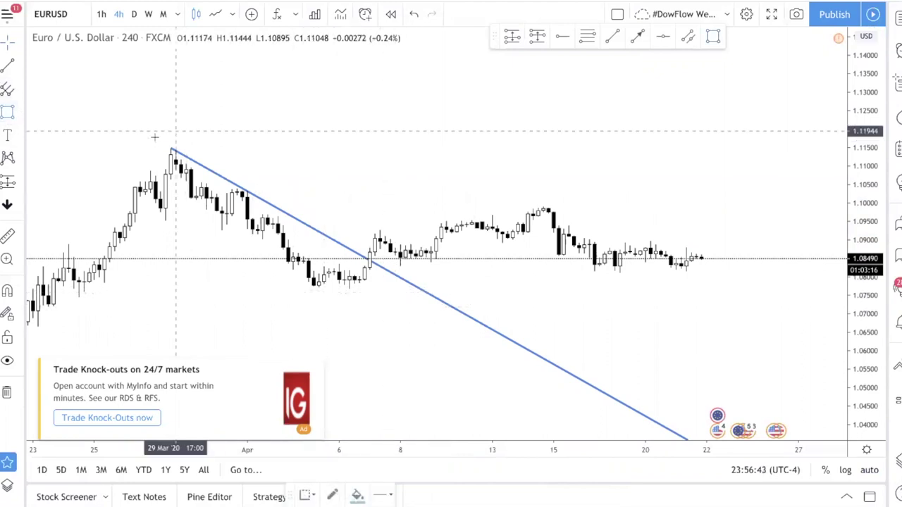
drag(150, 137, 191, 156)
click(211, 170)
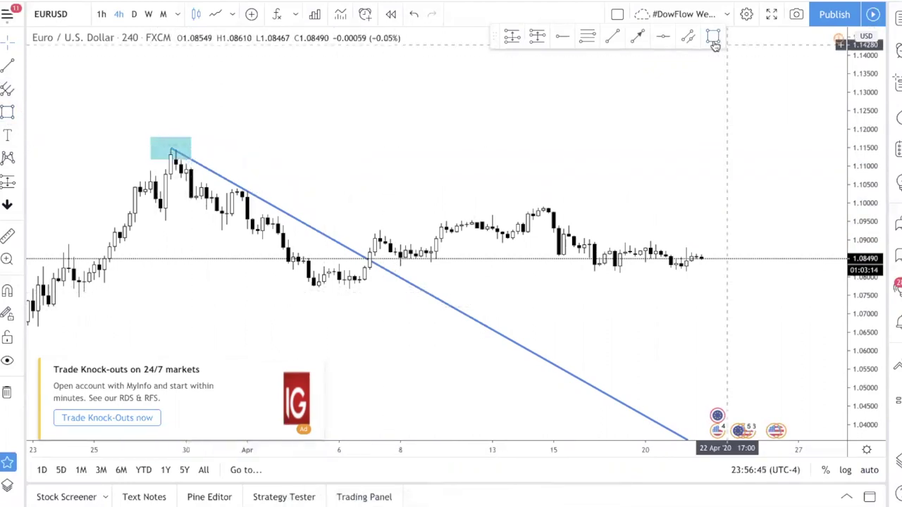
drag(232, 174, 262, 201)
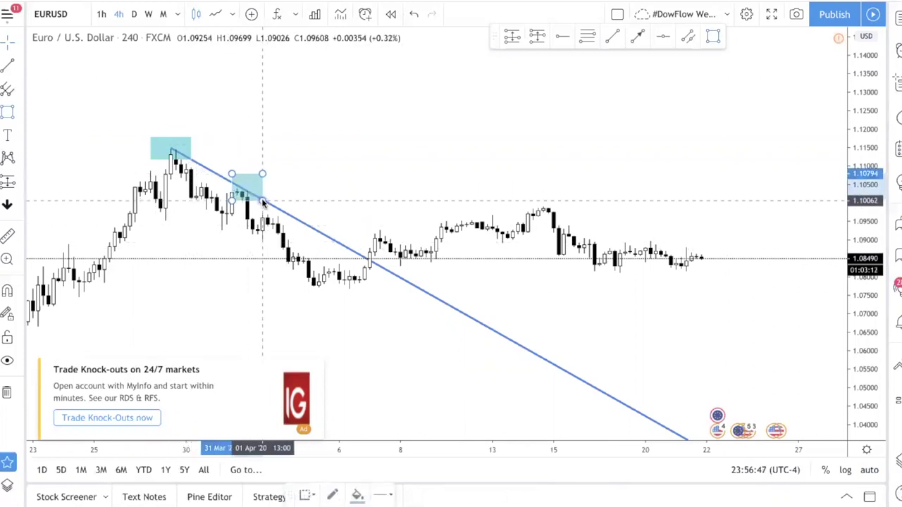
click(225, 161)
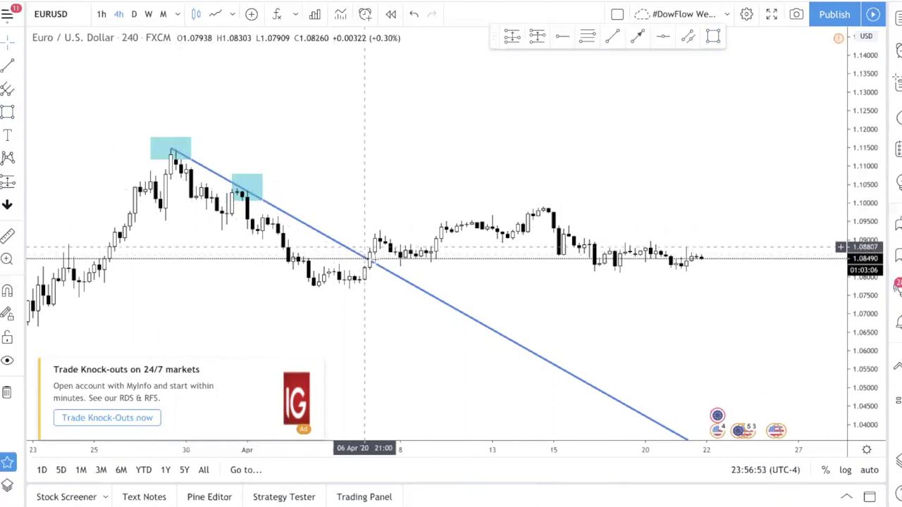
Step: Replace the descending trend line with a rising one beneath the swing lows of early April, starting around 5 April
click(397, 278)
key(Delete)
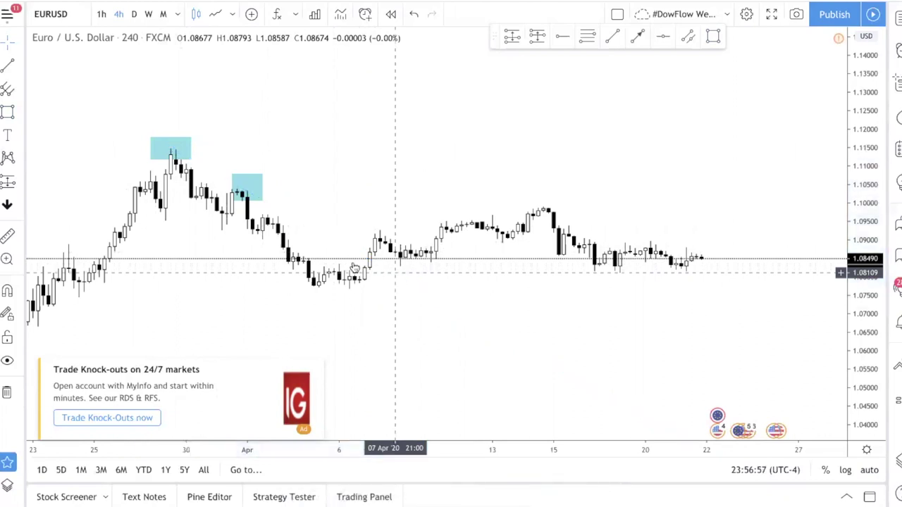
click(6, 63)
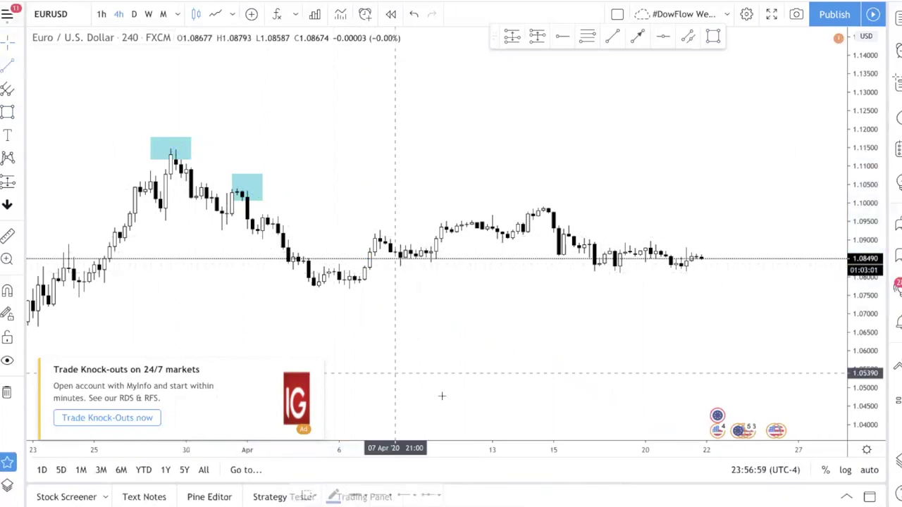
click(349, 290)
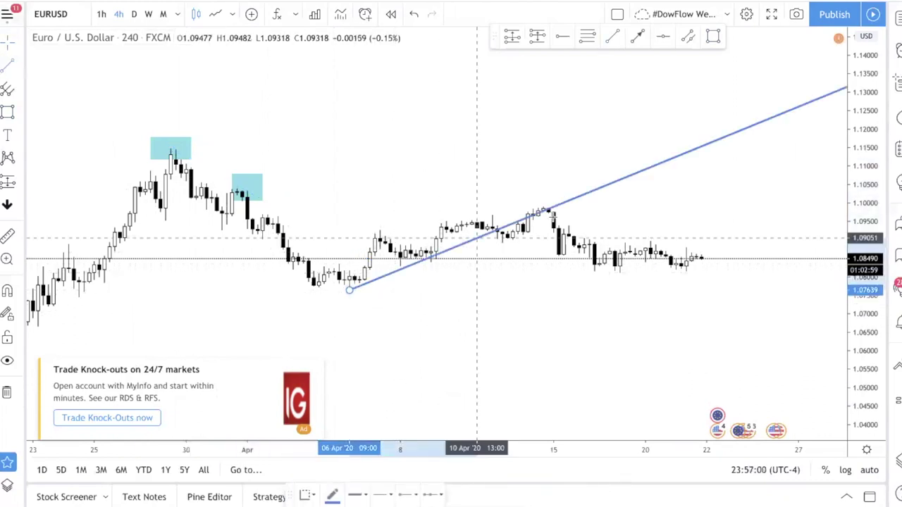
click(591, 214)
drag(350, 290, 324, 294)
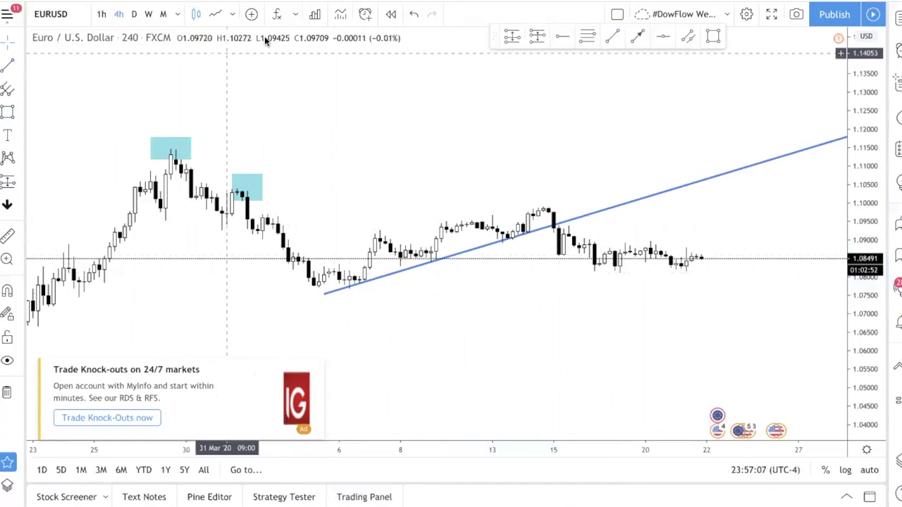
Step: Mark the two swing lows along the rising trend line with rectangles, around 6 April and 8 to 9 April
click(713, 37)
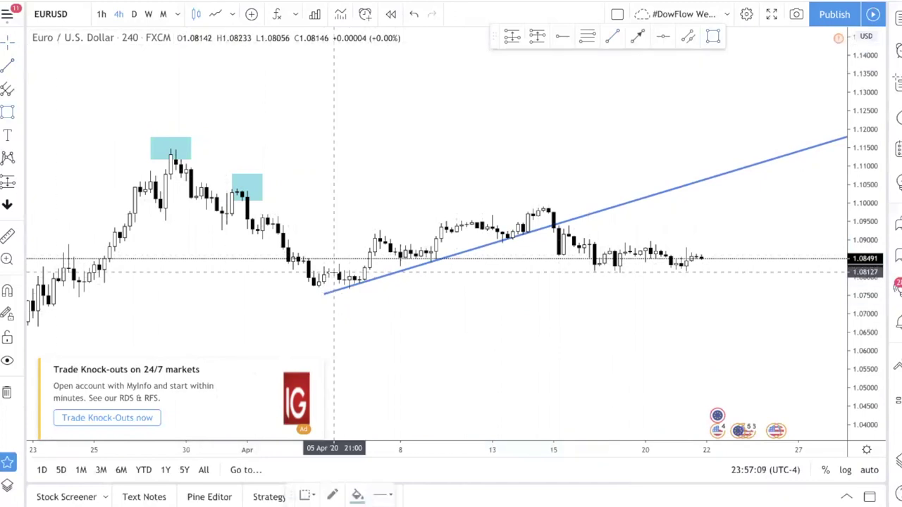
mouse_move(334, 297)
mouse_down()
mouse_move(383, 268)
mouse_move(364, 272)
mouse_up()
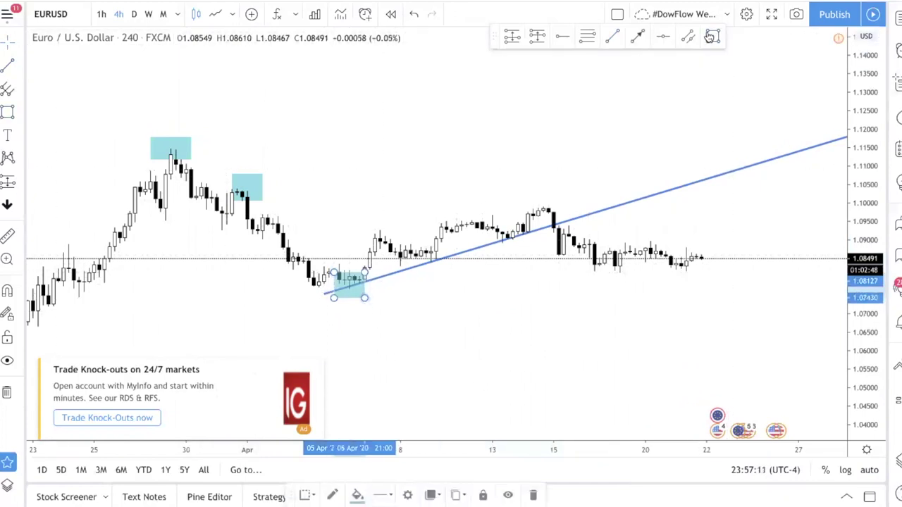
drag(405, 257, 457, 271)
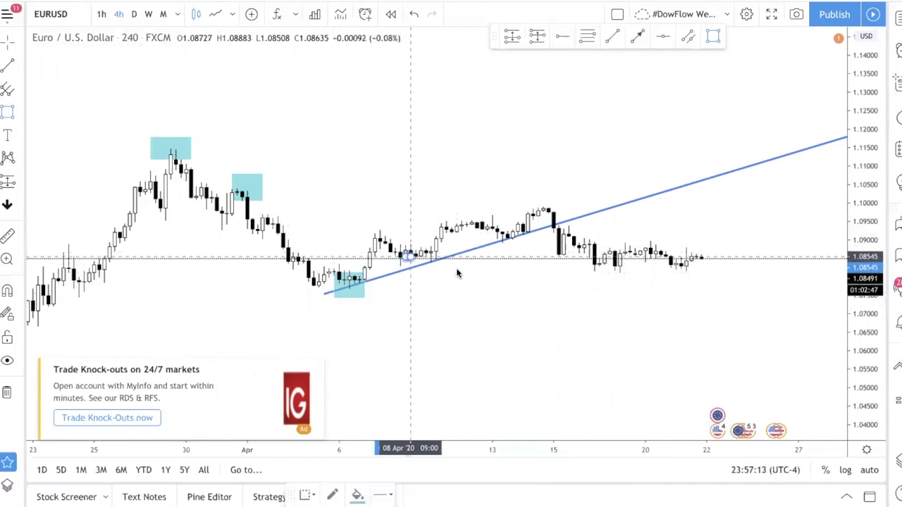
click(501, 268)
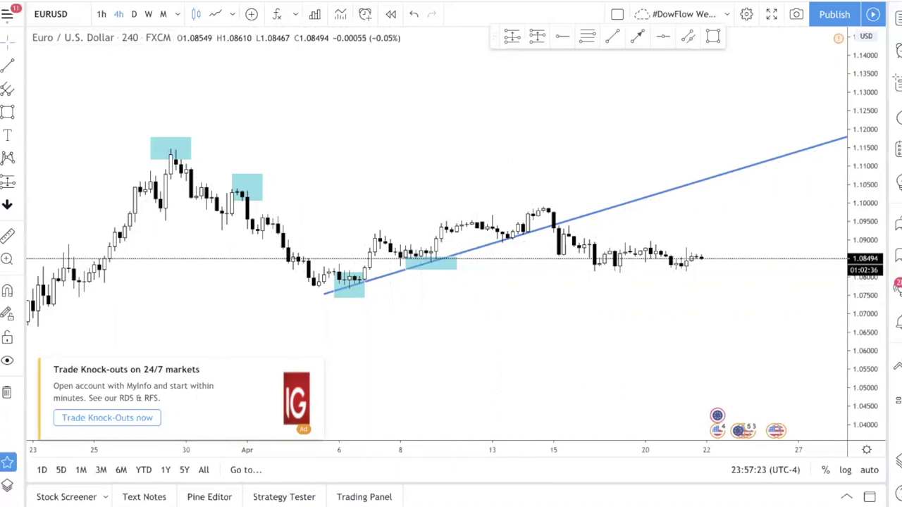
Step: Examine the swing points against the trend line on a line chart, and return to candlesticks
click(212, 17)
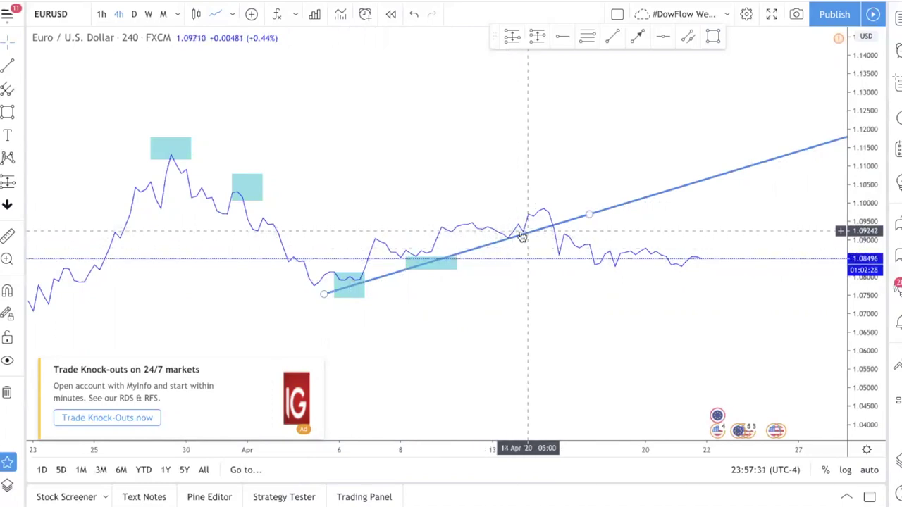
click(197, 14)
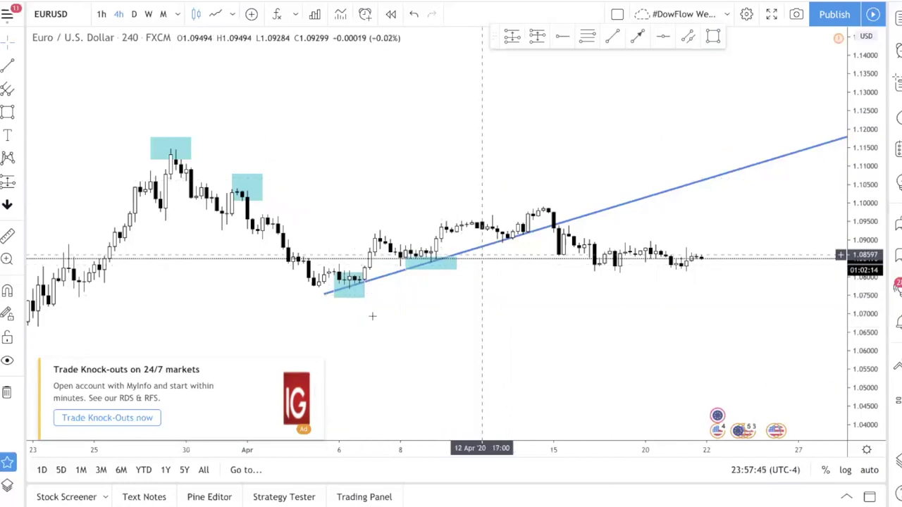
Step: Close the advertisement covering the chart and slightly lower the second anchor of the rising trend line
click(315, 367)
click(322, 354)
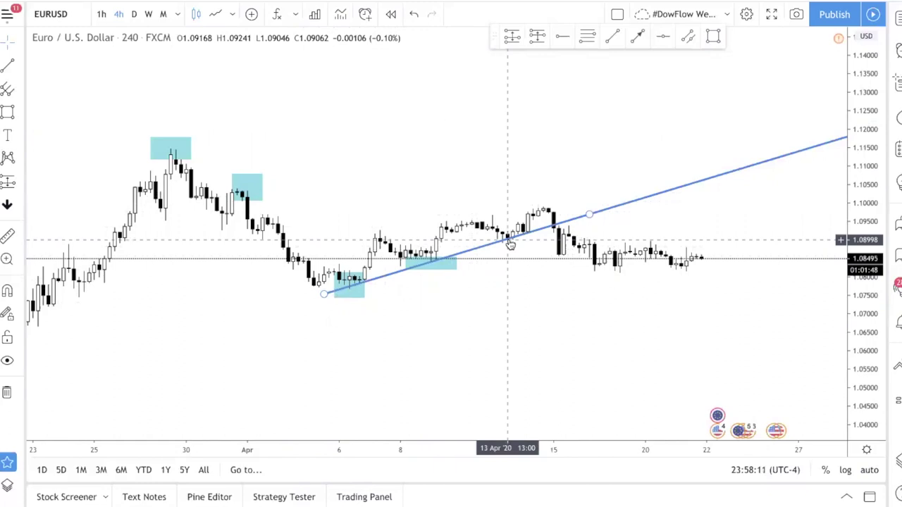
drag(585, 220, 590, 216)
click(579, 149)
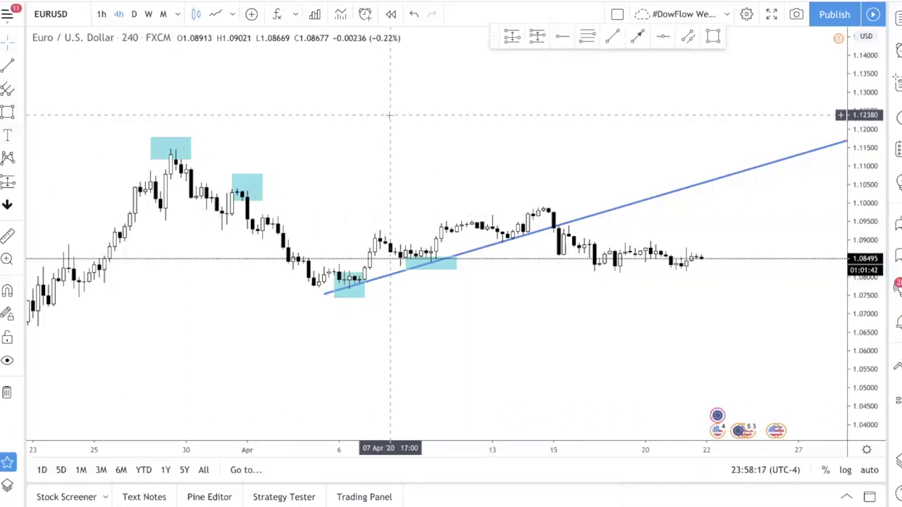
Step: Place a text note in the empty area above the candles with the first line "1. Connect 2 swing points"
click(7, 135)
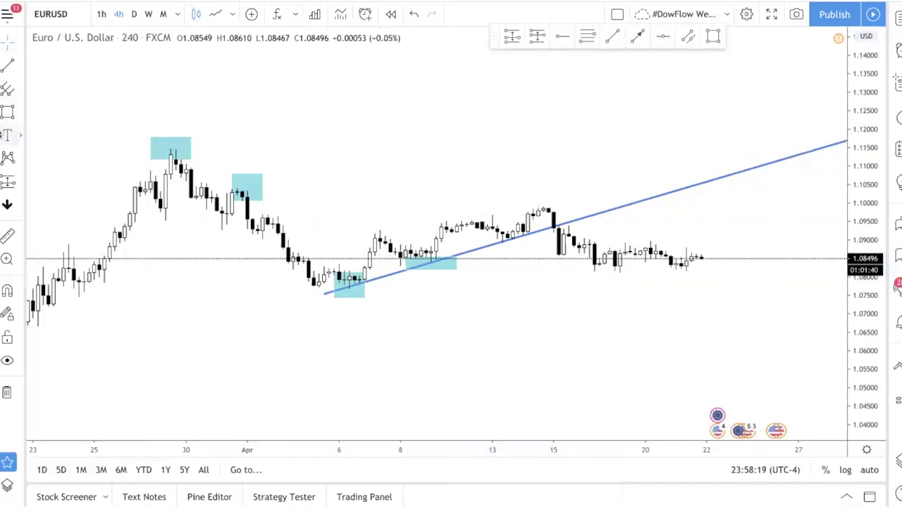
click(303, 110)
text(1. Connm)
key(BackSpace)
key(BackSpace)
text(nect 2 swing ppoints)
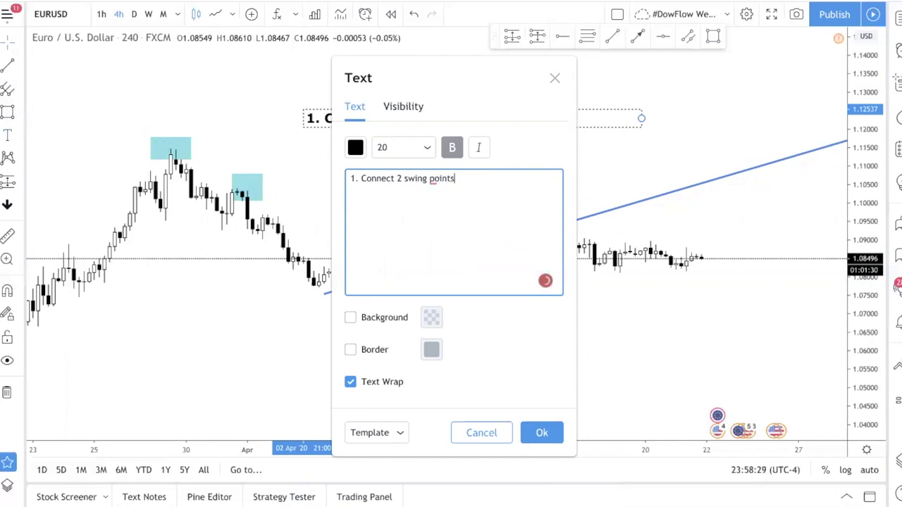
Step: Add the second line "2. Don't want to cut the candlestick pattern" to the note
key(Return)
text(2.)
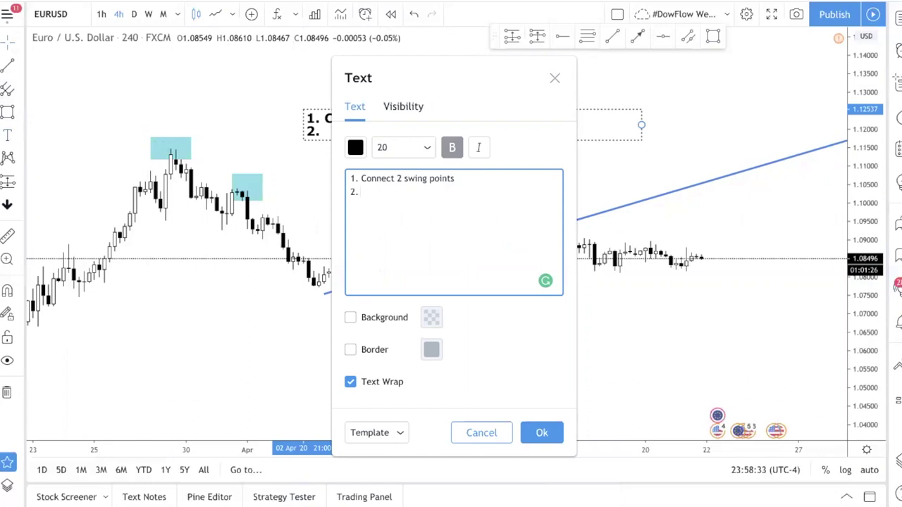
text(Don't cwan)
text(want to cut the)
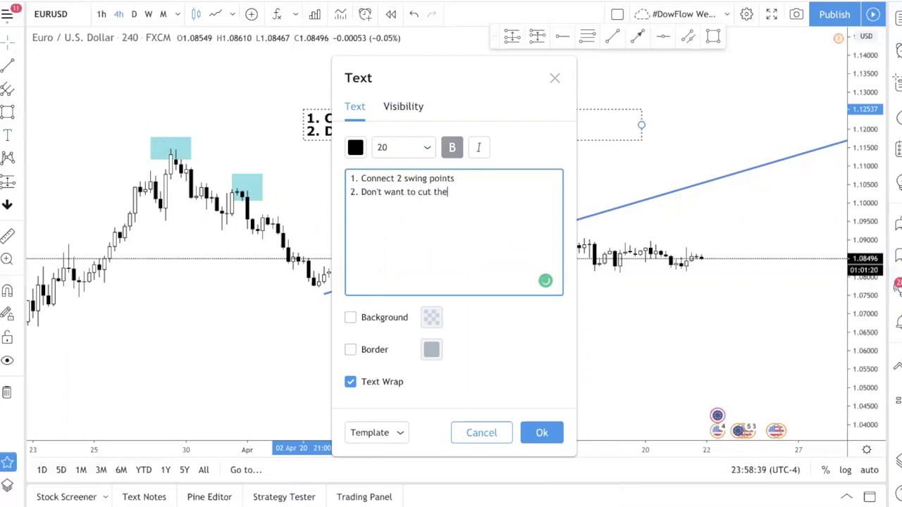
text( candlestick pattern)
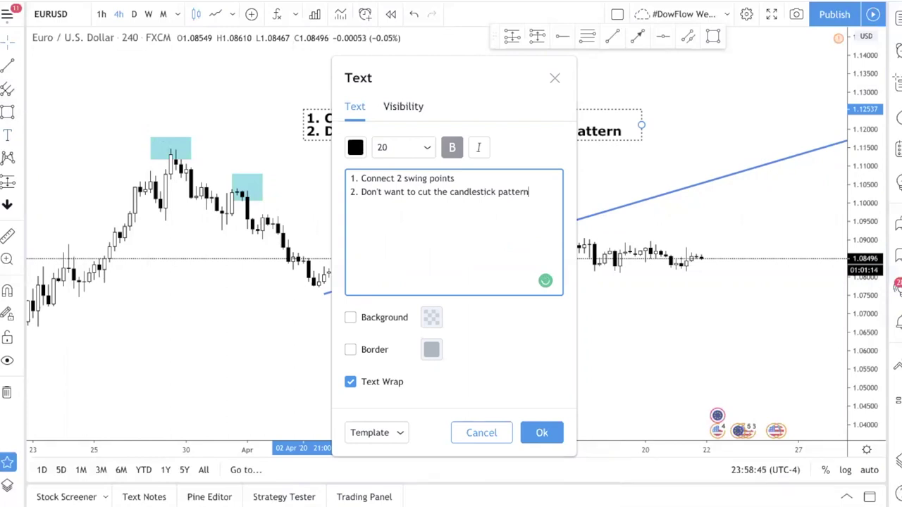
Step: Add the third line "3. Touch as many candles as possible" to the note
text(3. )
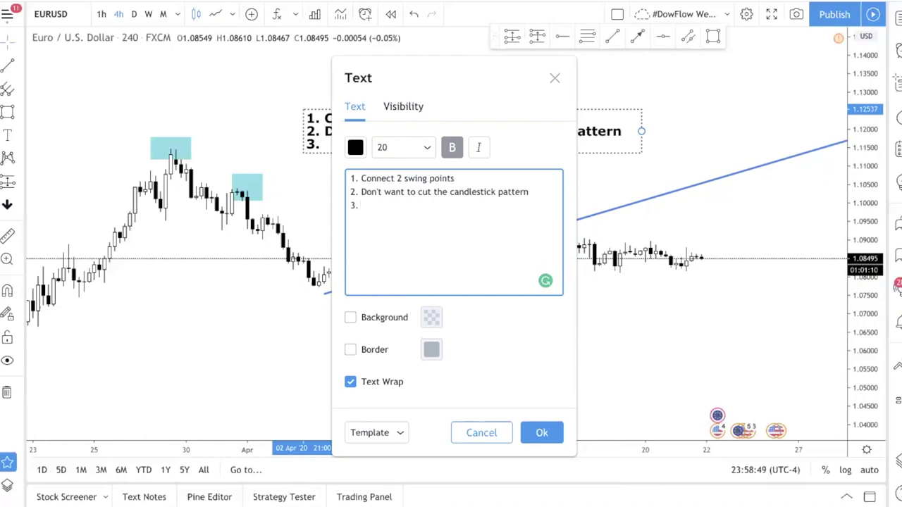
text(CO)
text(uch man)
text( many cand)
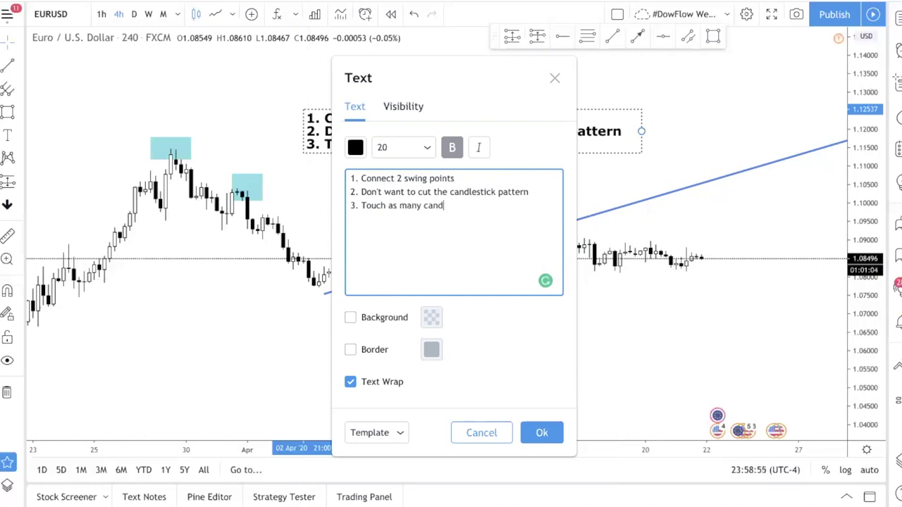
text(les as possible)
Step: Replace "pattern" with "body" in the note's second line and apply the text to the chart
drag(527, 192, 497, 192)
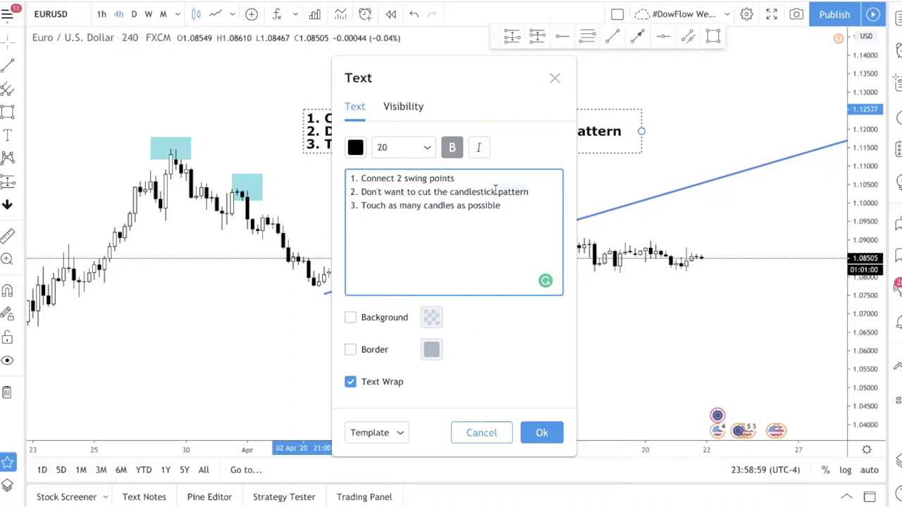
key(BackSpace)
text(body)
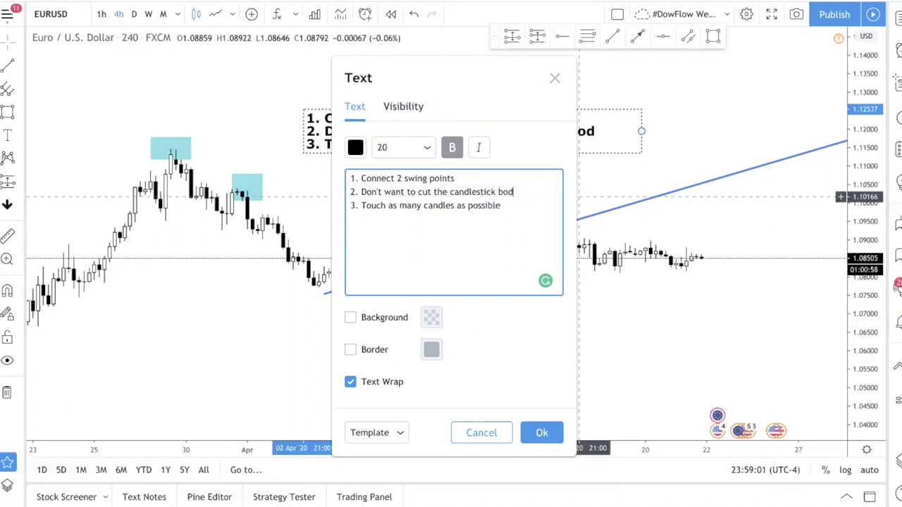
click(542, 433)
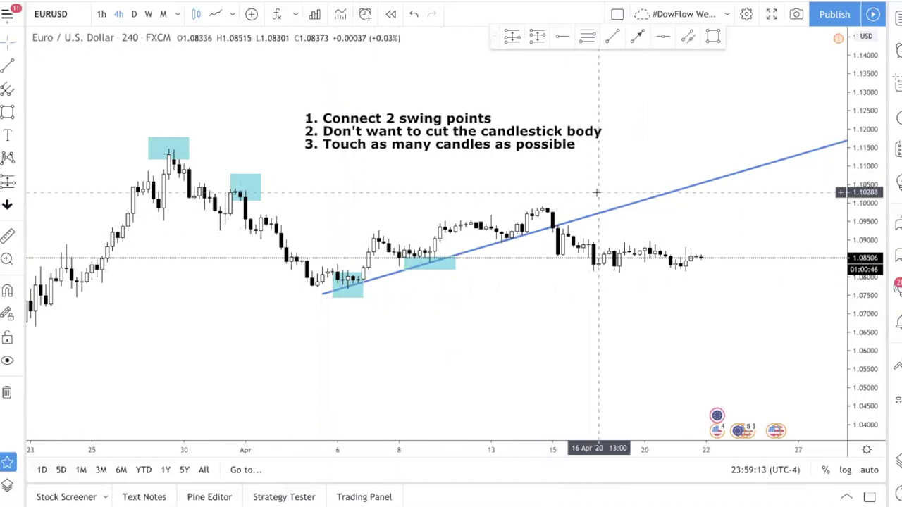
scroll(571, 294, up, 3)
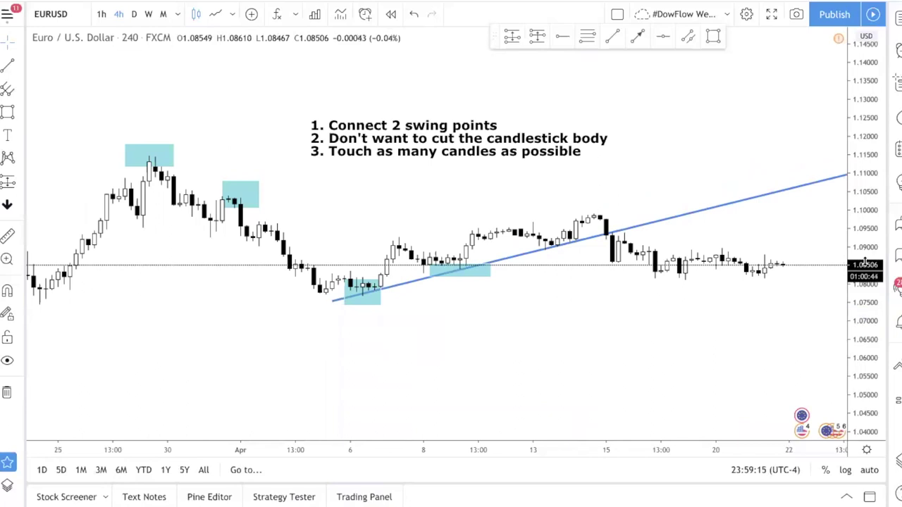
Step: Move the start anchor of the rising trend line to about 1.07557 on 03 Apr '20
drag(866, 263, 866, 212)
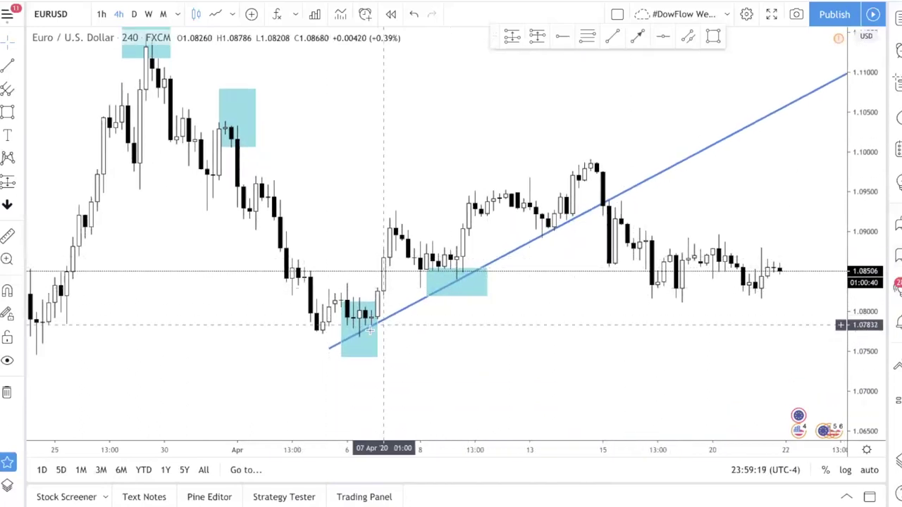
drag(329, 350, 323, 345)
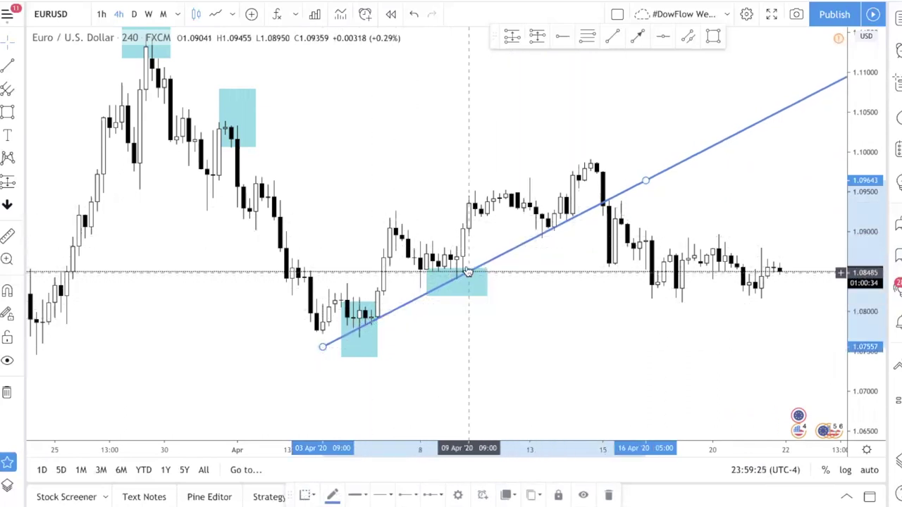
scroll(491, 297, up, 3)
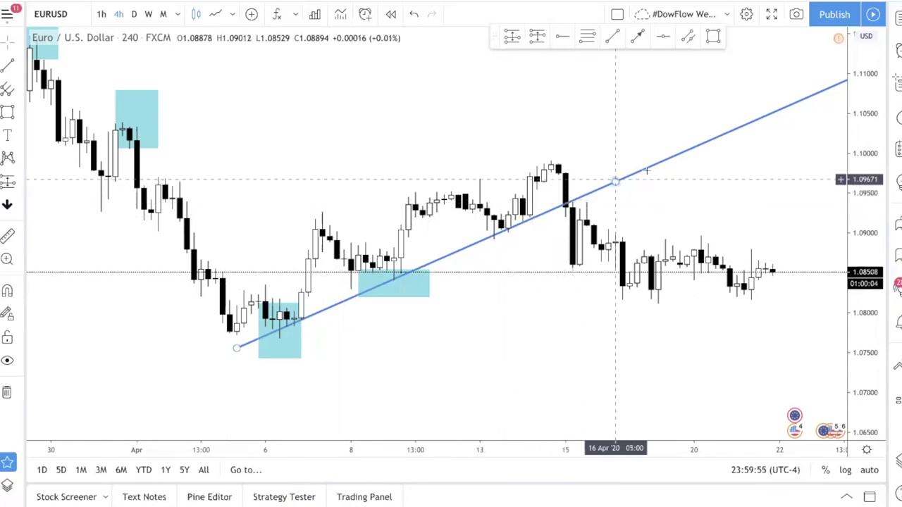
Step: Raise the rising trend line's end anchor on 16 Apr '20 so the steeper line cuts through candle bodies
drag(617, 182, 616, 156)
click(551, 279)
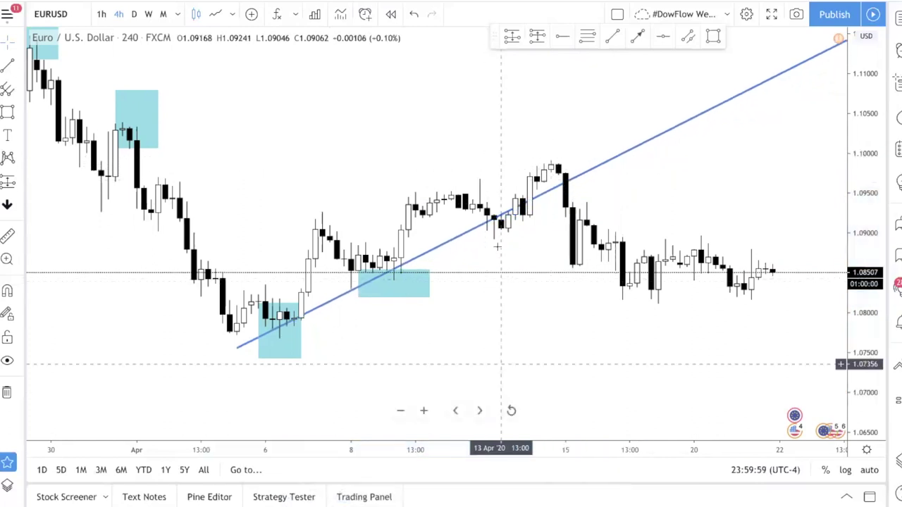
click(302, 325)
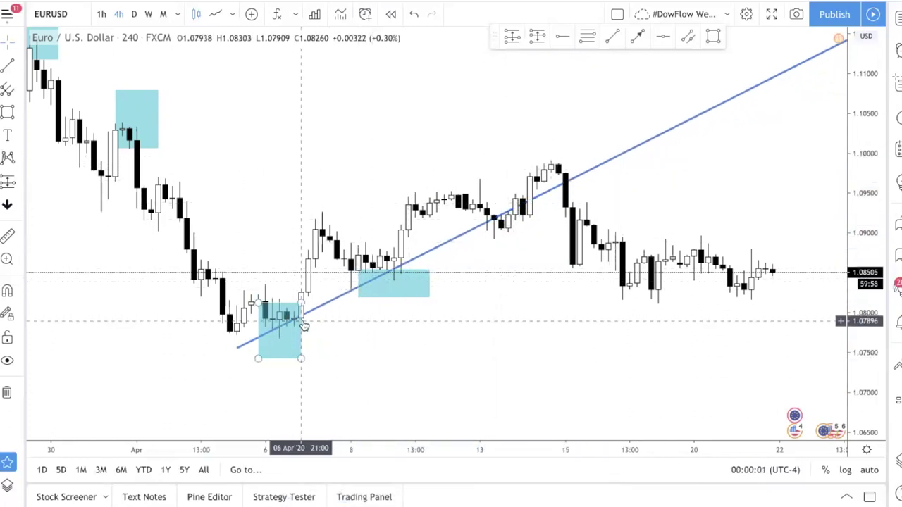
click(490, 233)
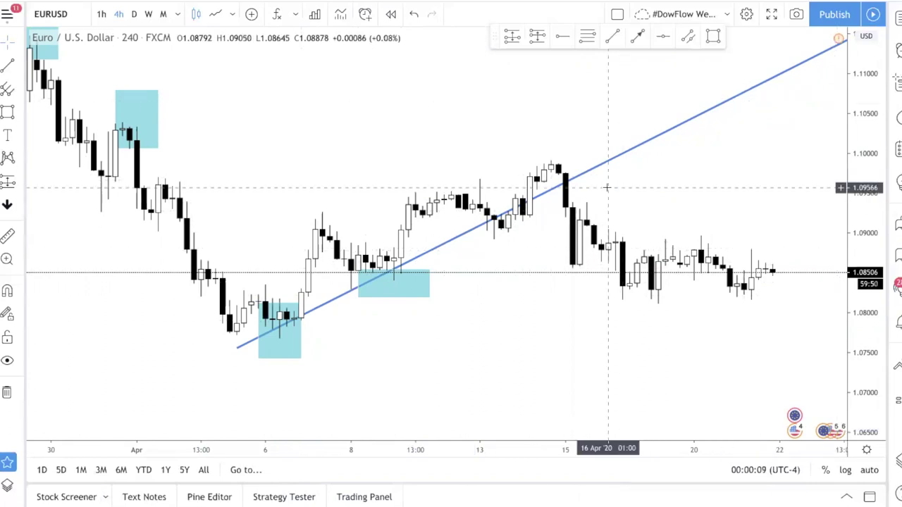
Step: Lower the rising trend line's end anchor to about 1.0965 on 16 Apr '20, clear of the candle bodies
drag(621, 157, 615, 181)
click(636, 117)
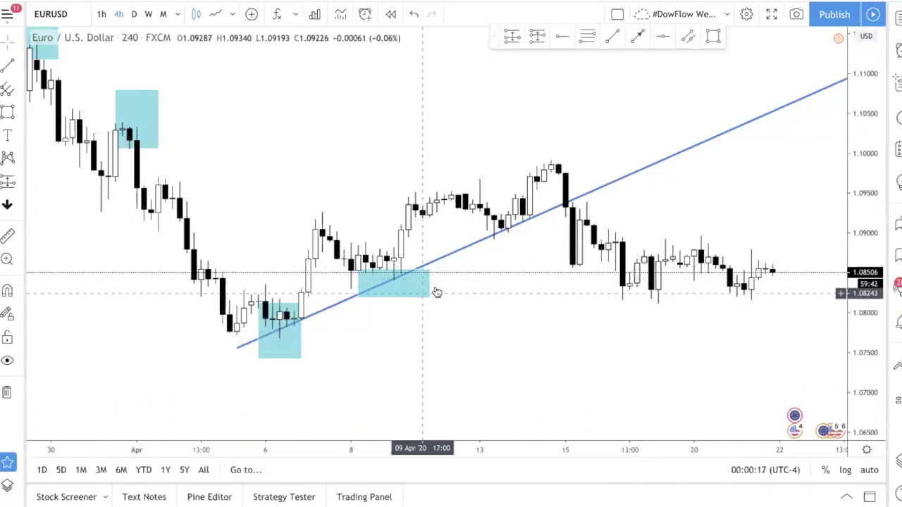
click(303, 322)
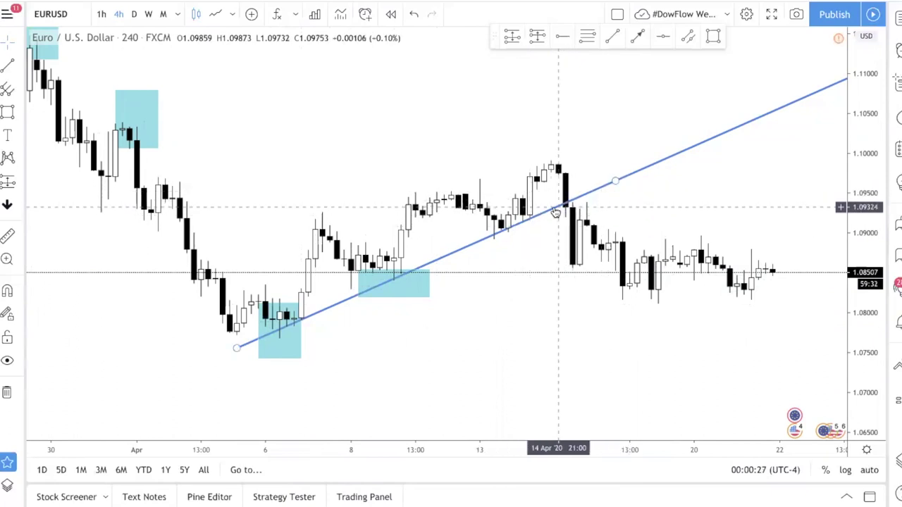
Step: Delete the rising trend line
click(616, 181)
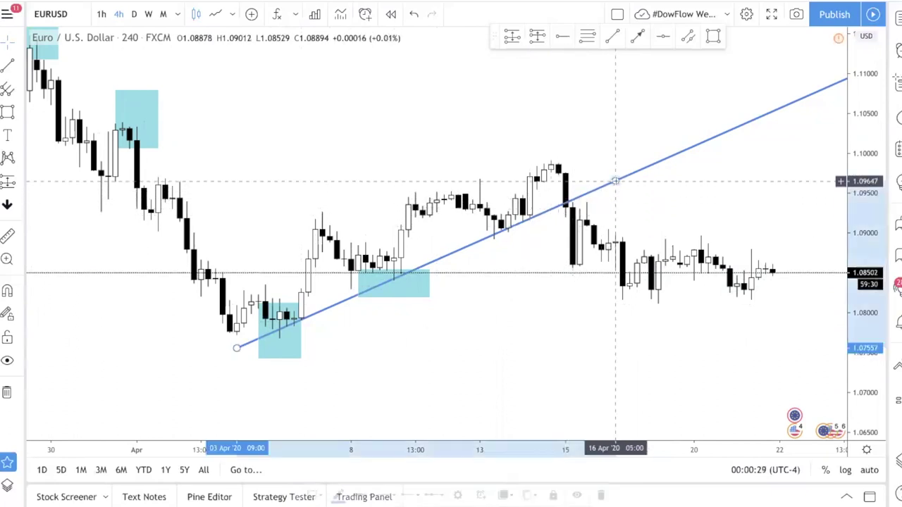
key(Delete)
Step: Draw a falling trend line from about 1.14835 on 09 Mar '20 to about 1.11726 on 16 Mar '20 without extending it right
scroll(596, 301, left, 10)
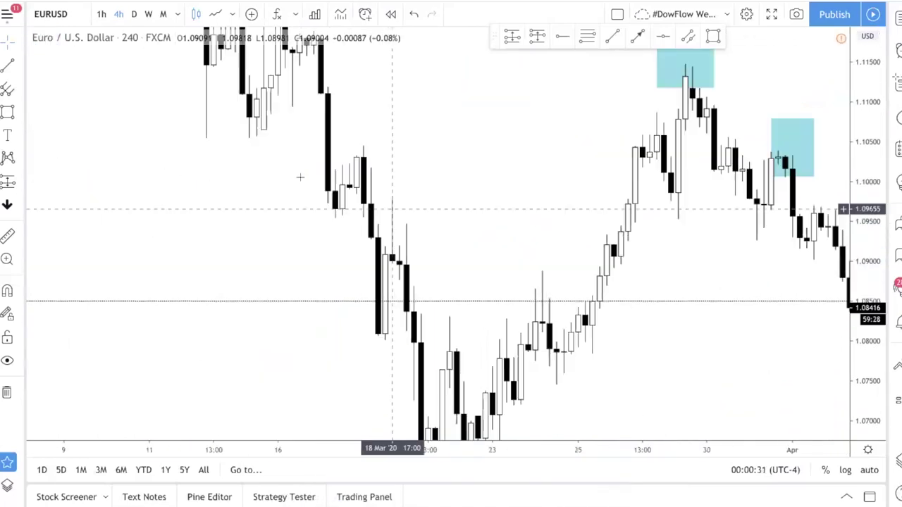
scroll(719, 289, right, 8)
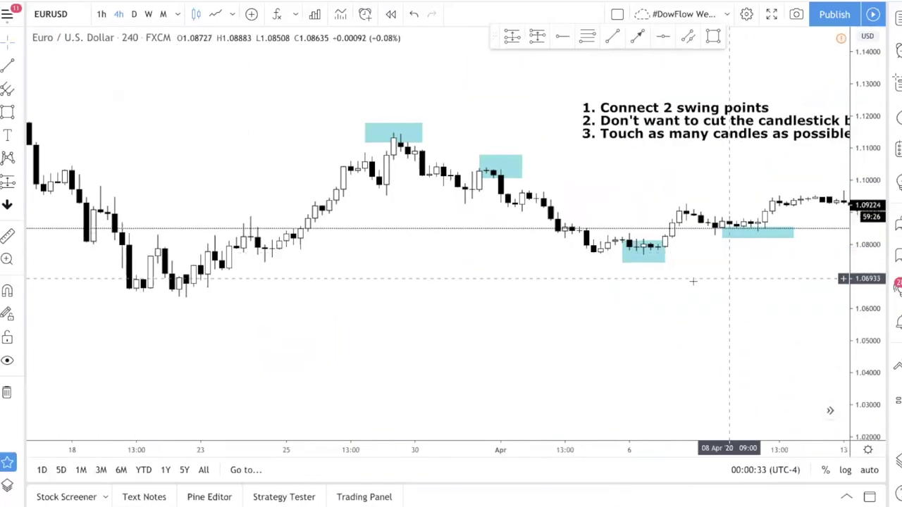
scroll(358, 236, left, 10)
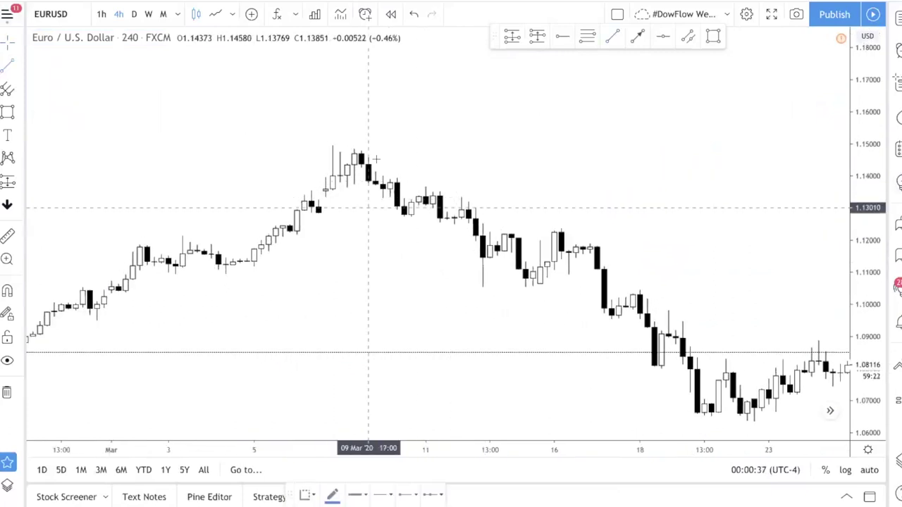
click(355, 149)
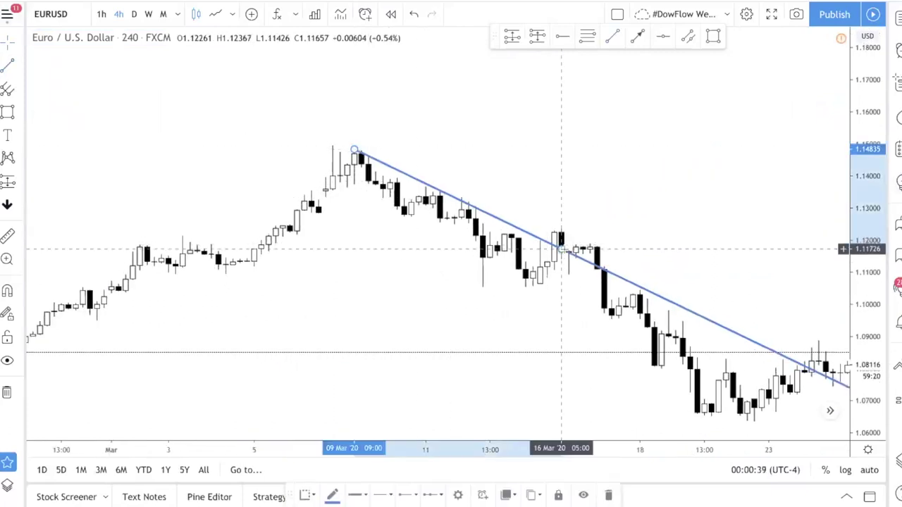
double_click(564, 250)
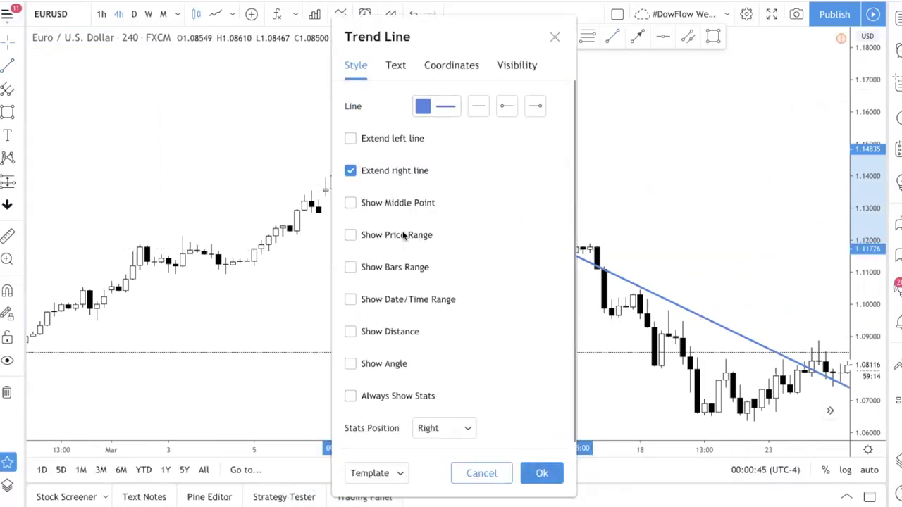
click(540, 474)
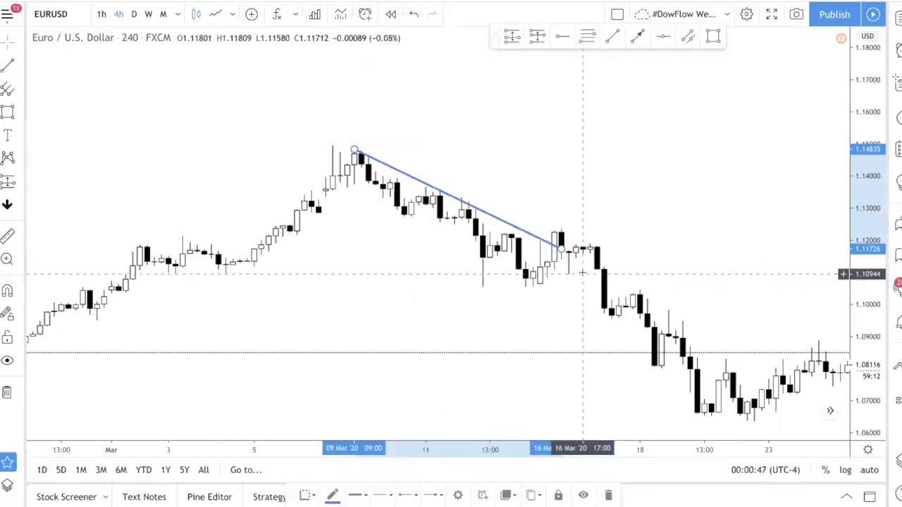
Step: Stretch the falling trend line's end to about 1.08477 on 22 Mar '20 and turn on Extend right line
drag(564, 250, 761, 352)
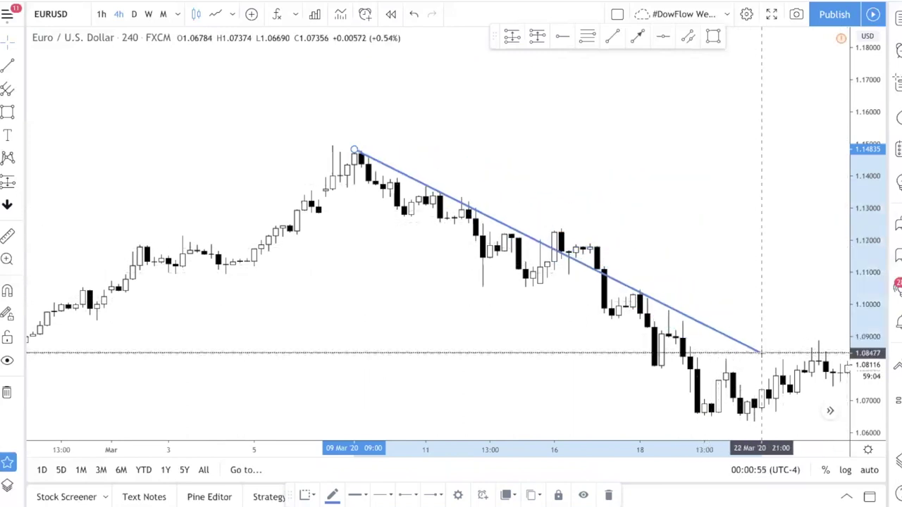
double_click(761, 352)
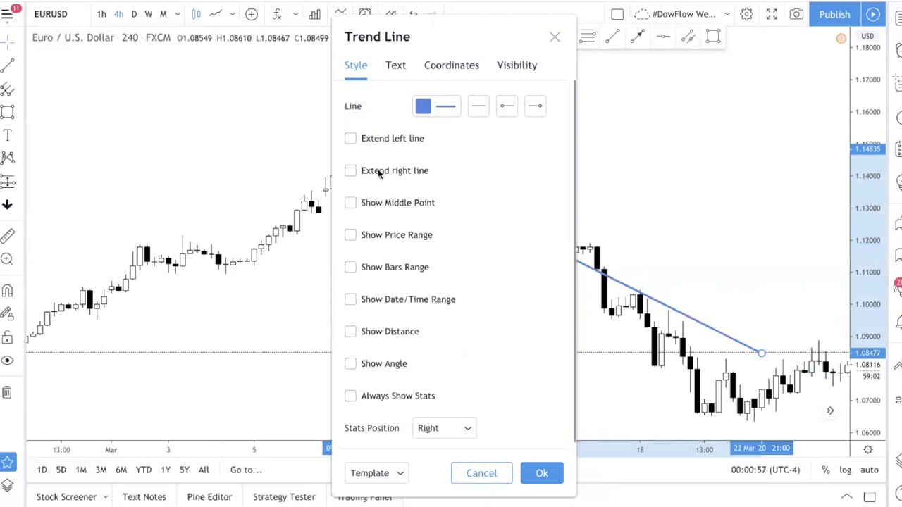
click(537, 473)
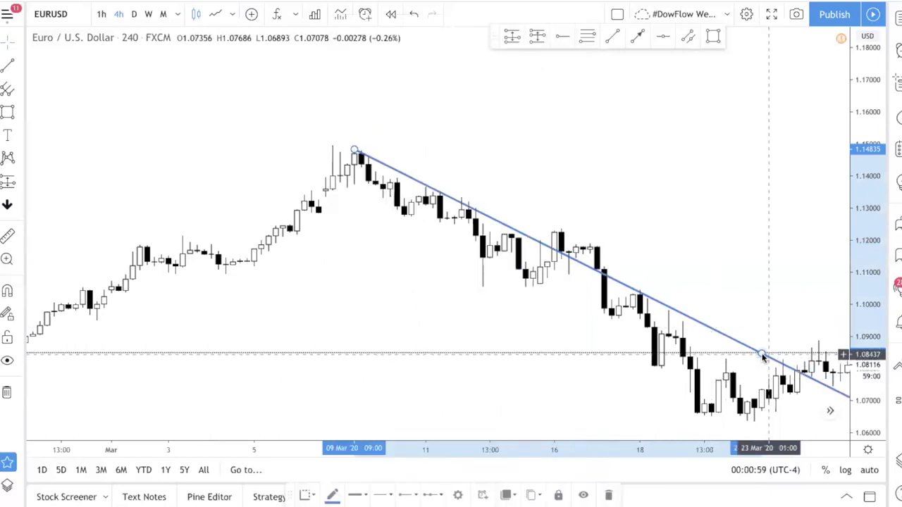
Step: Pull the falling trend line's end anchor back along the decline to the candle highs around 11–12 Mar '20
mouse_move(640, 291)
mouse_down()
mouse_move(384, 164)
mouse_move(466, 205)
mouse_move(482, 203)
mouse_move(469, 209)
mouse_move(476, 195)
mouse_up()
click(484, 198)
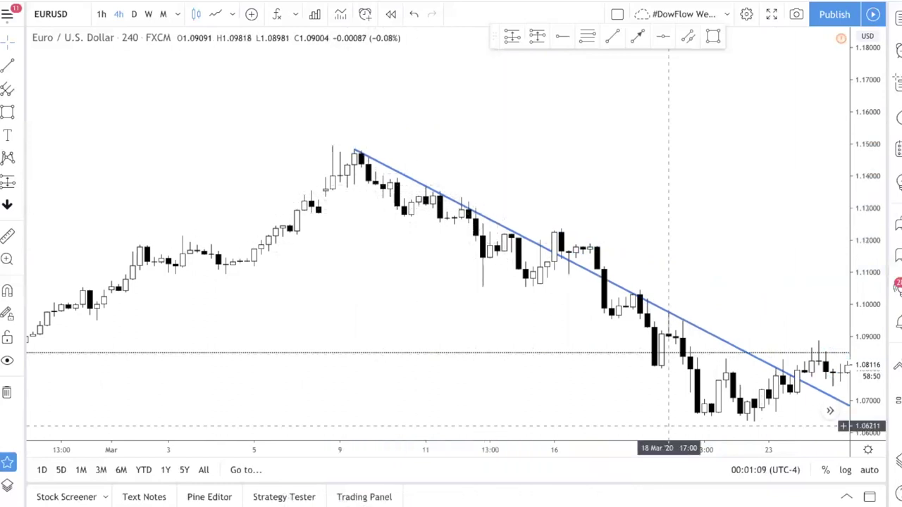
Step: Mark the swing highs at the start of the falling line on 09 Mar '20 and around 11 Mar '20 with rectangles
mouse_move(668, 504)
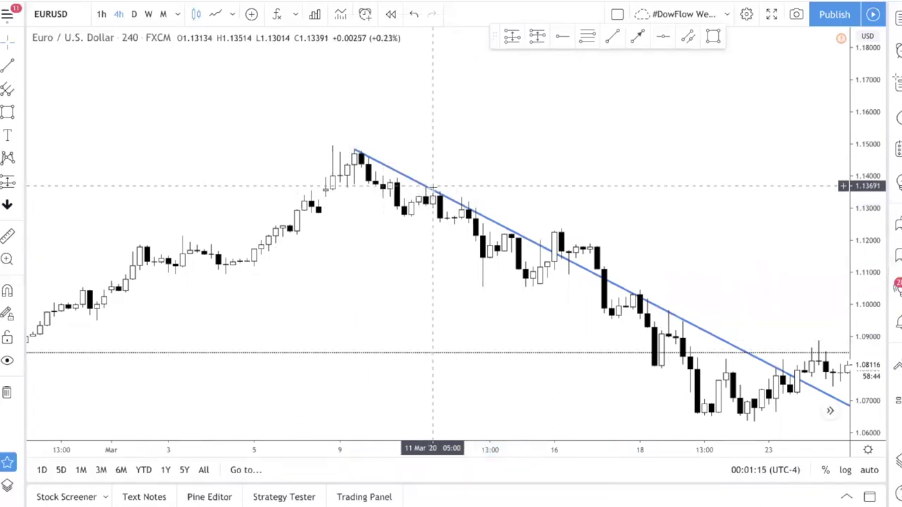
click(714, 36)
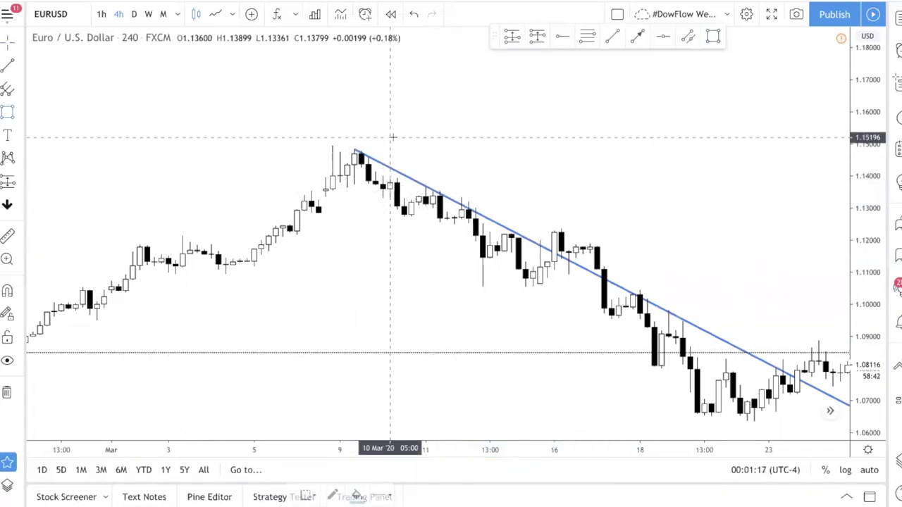
drag(348, 141, 383, 154)
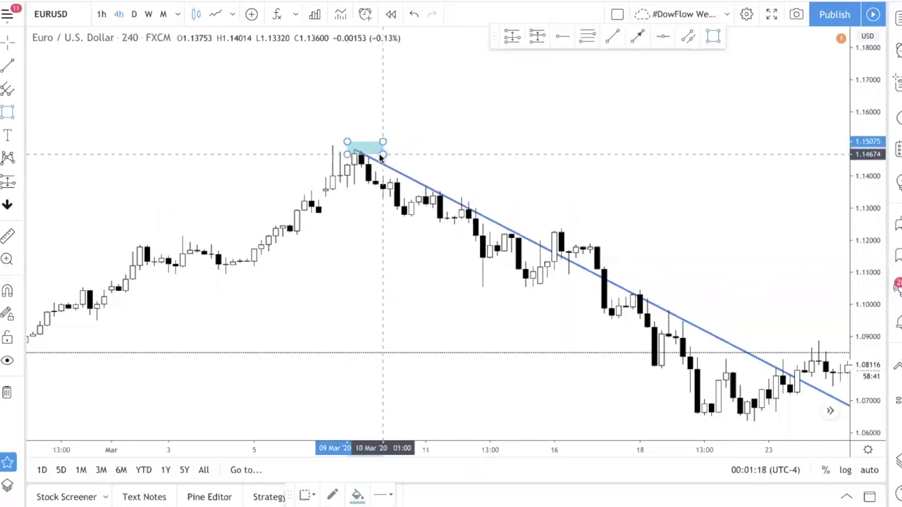
click(714, 41)
drag(418, 181, 454, 198)
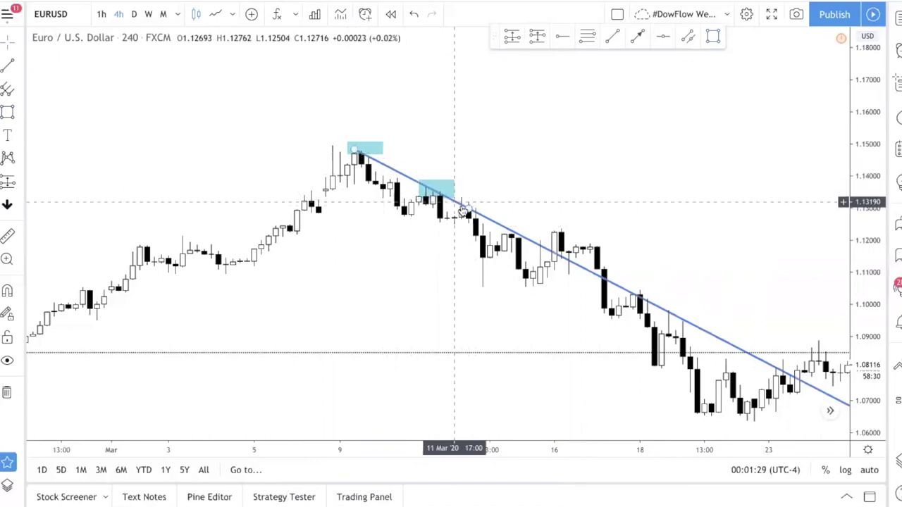
Step: Delete the rectangle marking the swing high around 11 Mar '20
drag(645, 212, 298, 262)
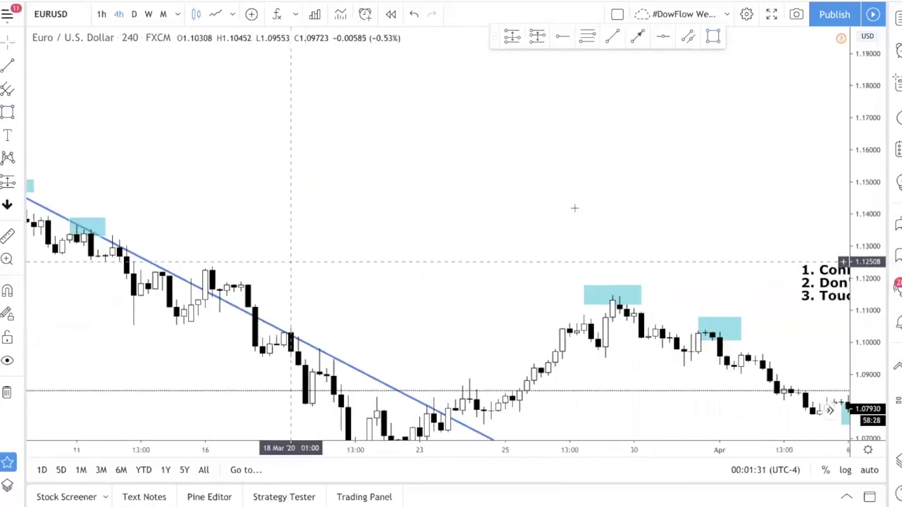
drag(704, 321, 598, 276)
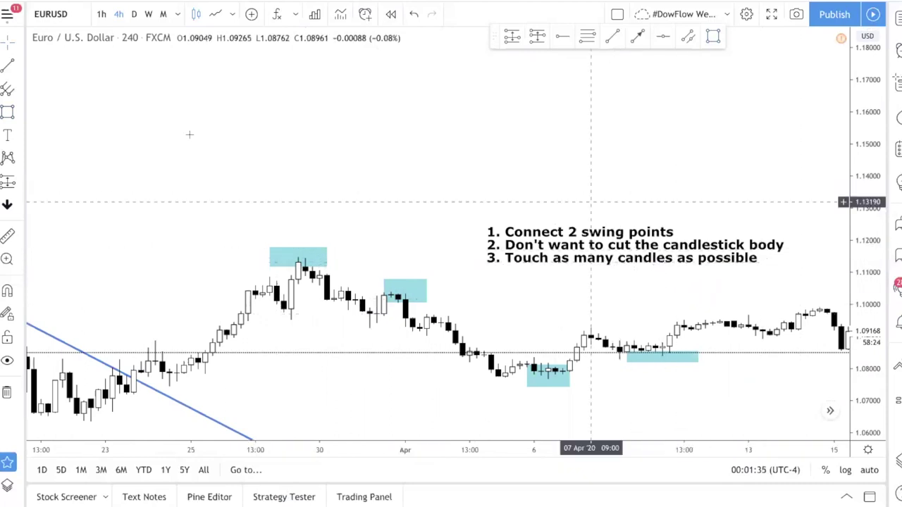
drag(190, 176, 564, 187)
drag(95, 187, 399, 207)
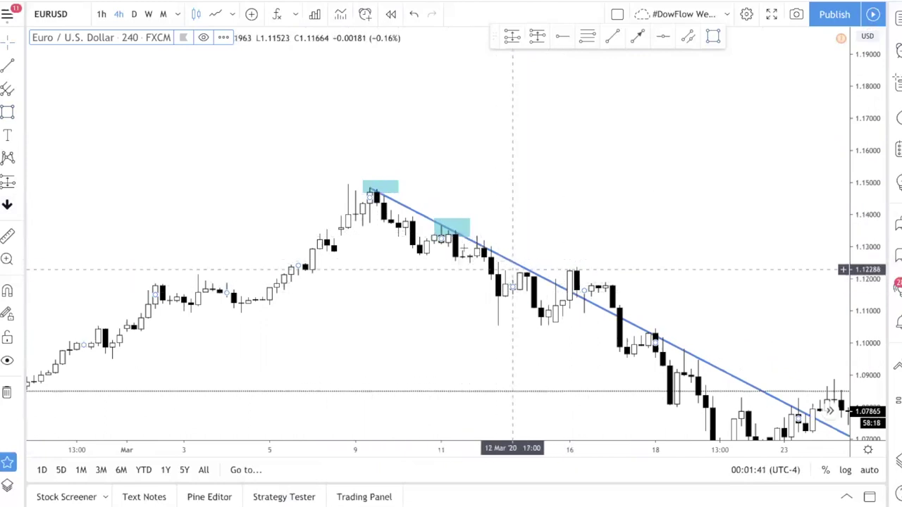
drag(471, 244, 469, 191)
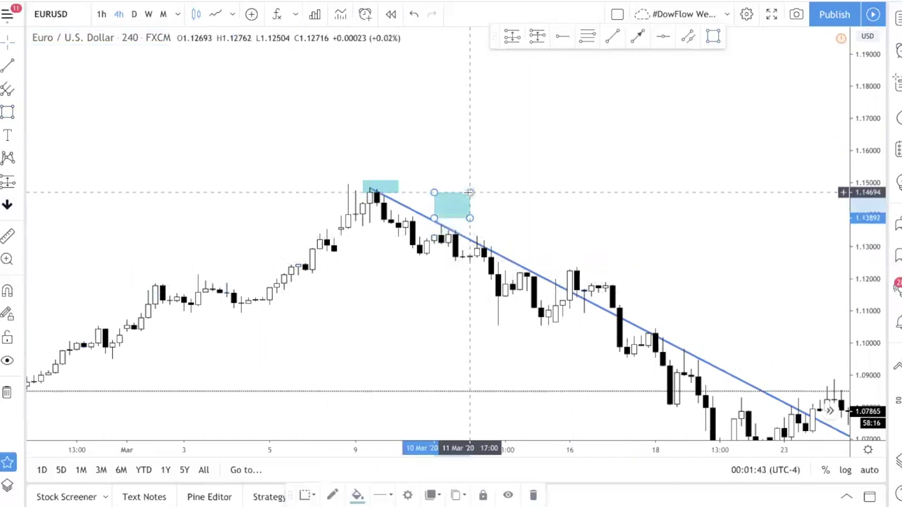
key(Delete)
Step: Mark the swing high around 12 Mar '20 with a rectangle and set the falling line's end anchor to about 1.12909 there
mouse_move(486, 251)
mouse_down()
mouse_move(491, 242)
mouse_move(442, 225)
mouse_move(477, 236)
mouse_up()
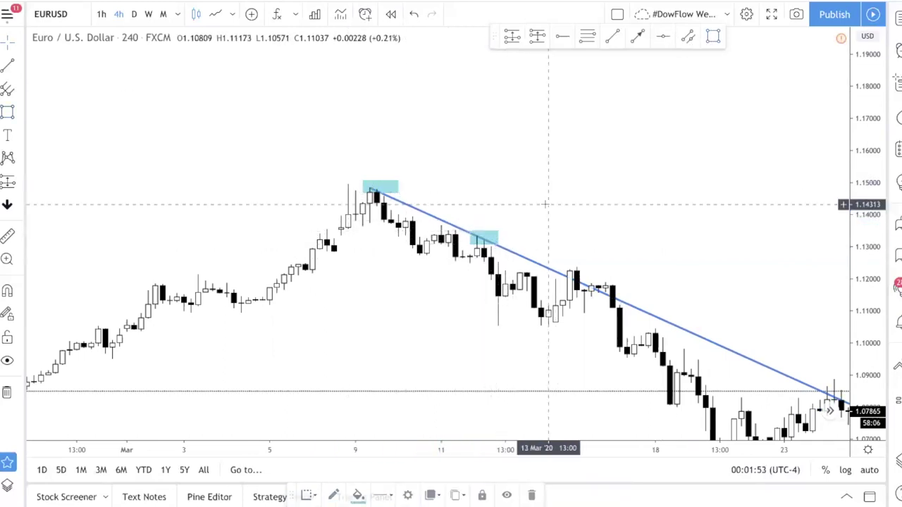
mouse_move(479, 241)
mouse_down()
mouse_move(498, 252)
mouse_move(492, 241)
mouse_up()
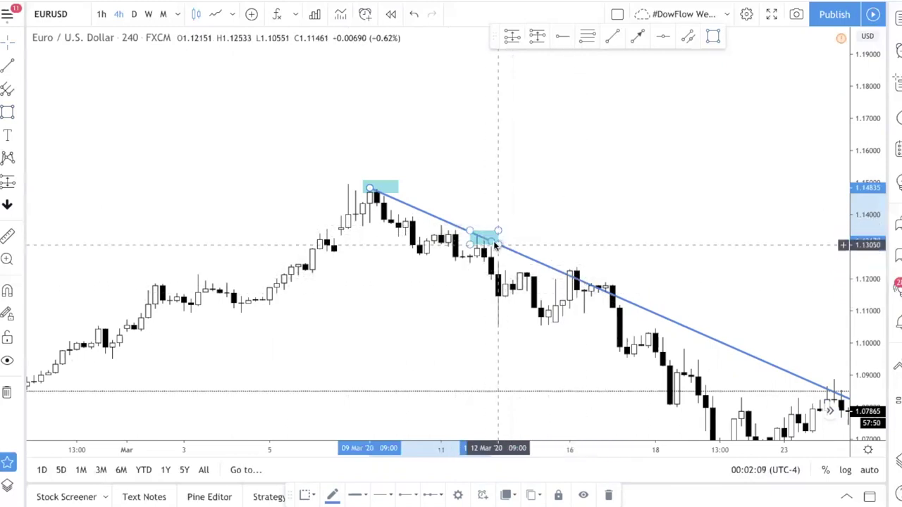
drag(492, 244, 492, 250)
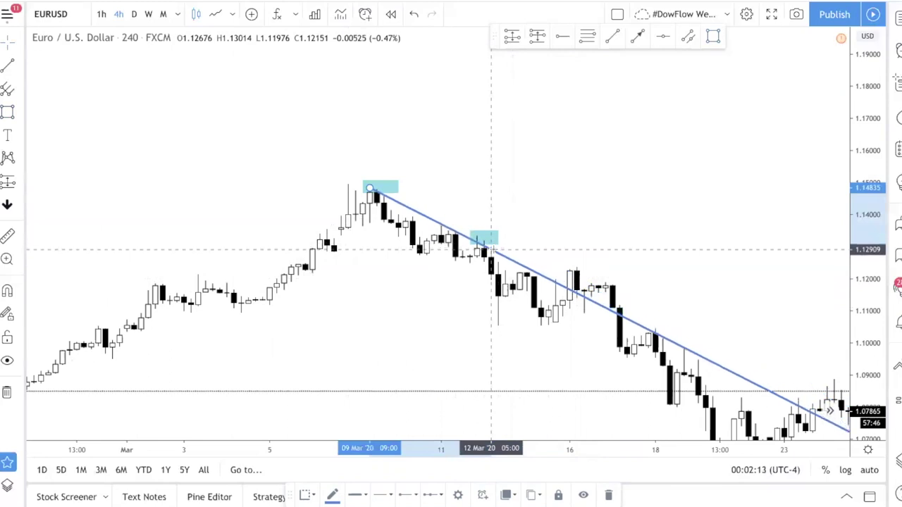
click(509, 234)
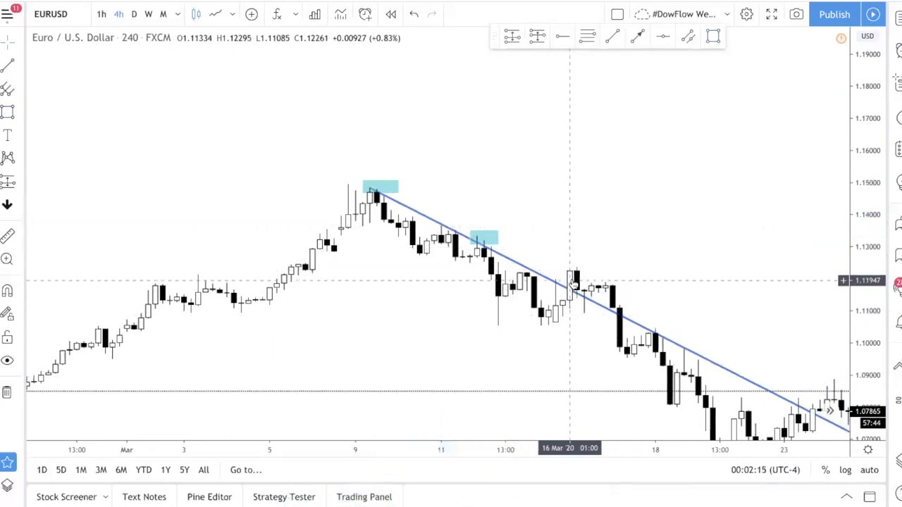
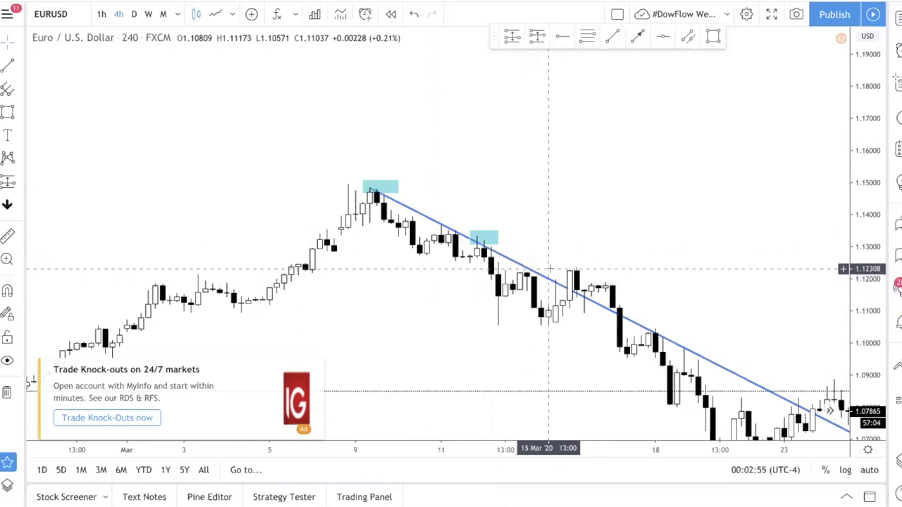
Step: Mark the swing lows around 29 Jan '20 and 31 Jan '20 with rectangles and check them against a line-chart view of the price
drag(320, 292, 765, 268)
drag(870, 299, 865, 179)
drag(301, 262, 656, 296)
drag(867, 314, 867, 261)
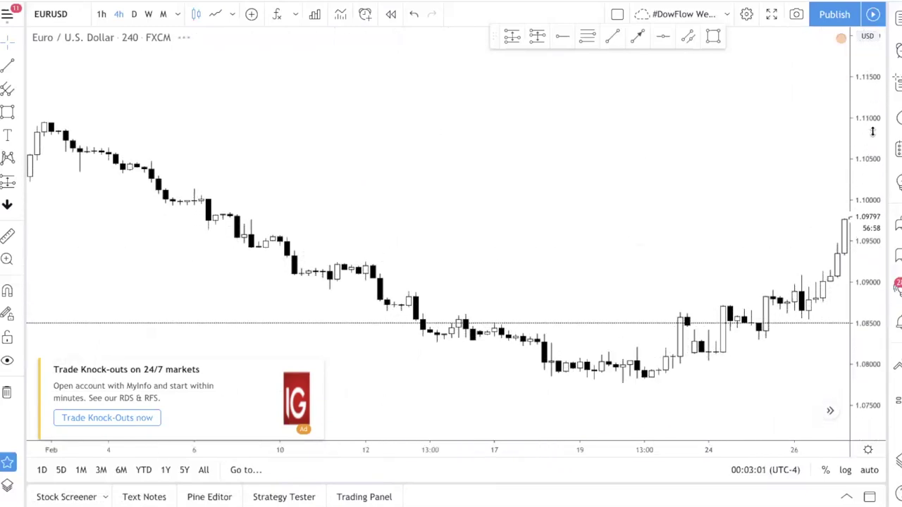
drag(337, 212, 747, 264)
drag(439, 246, 543, 282)
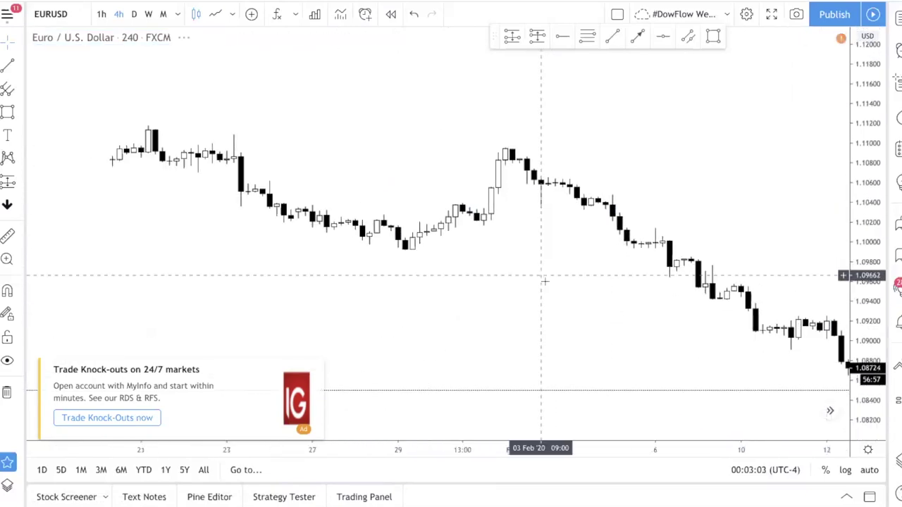
drag(866, 176, 863, 140)
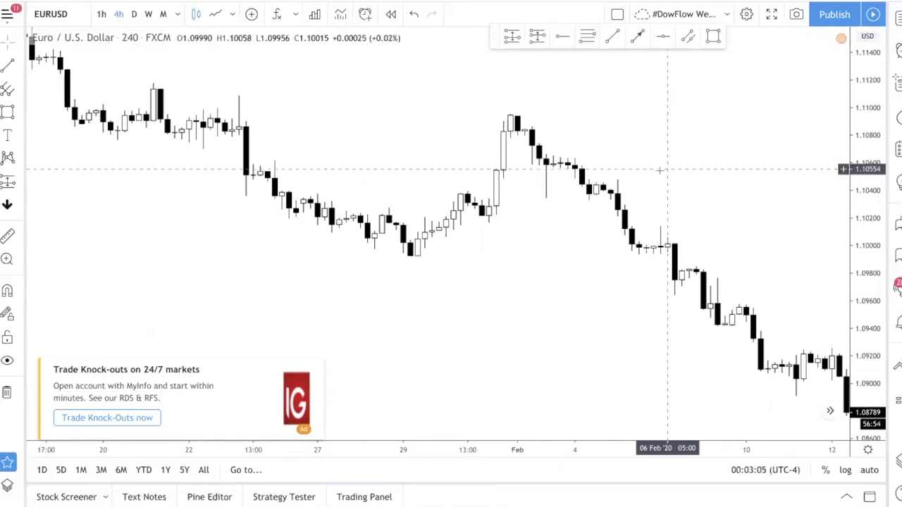
drag(669, 171, 669, 181)
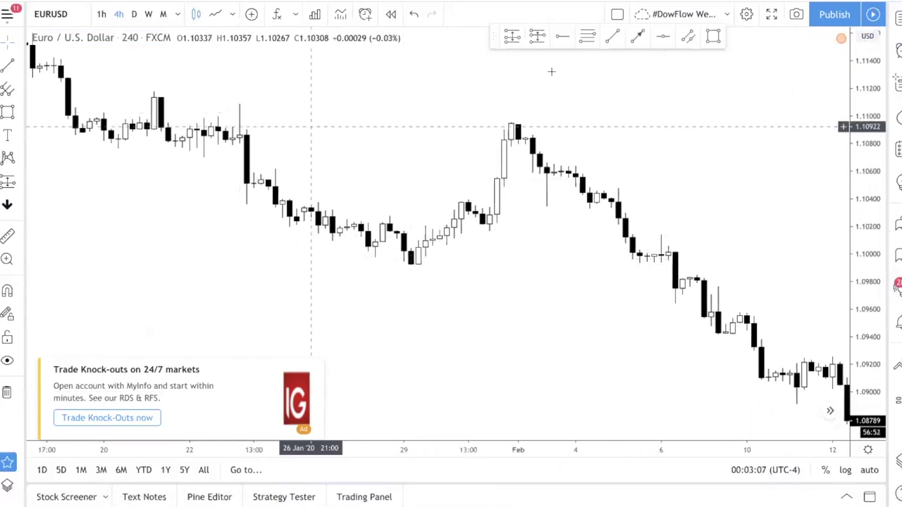
click(714, 36)
drag(390, 245, 432, 276)
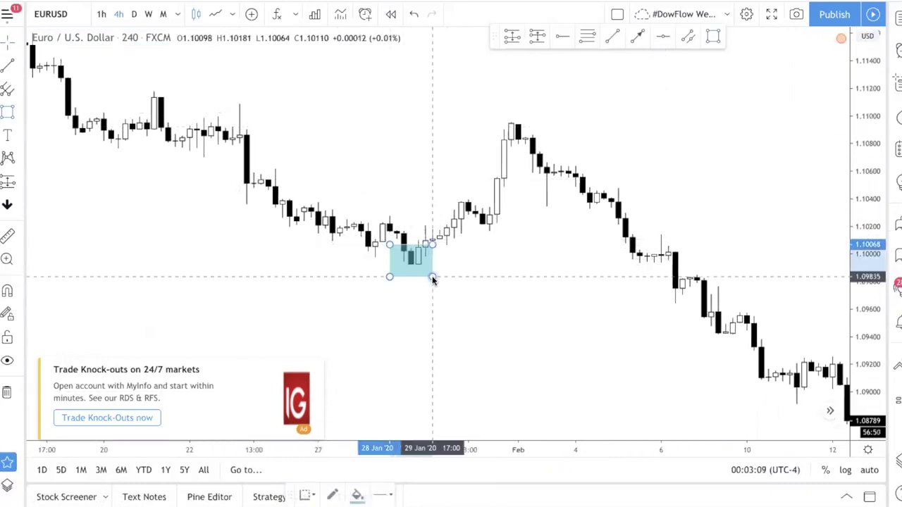
drag(483, 209, 504, 234)
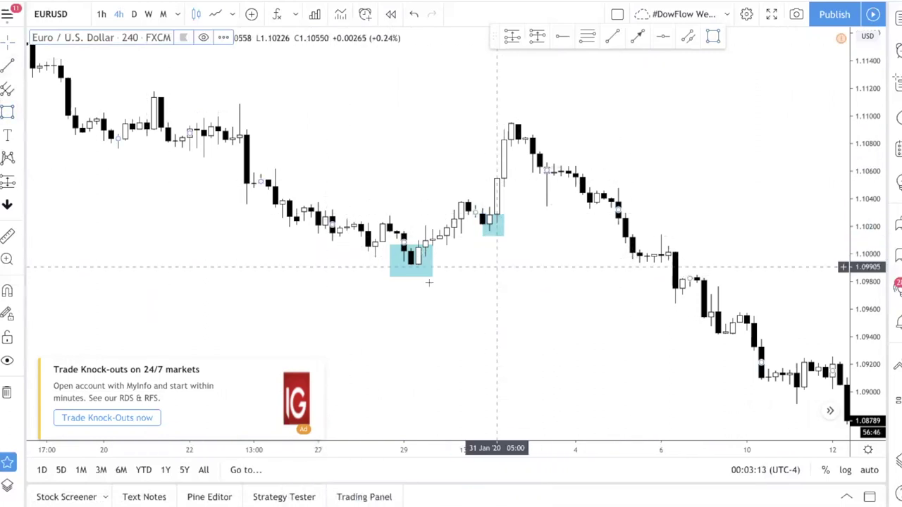
click(212, 16)
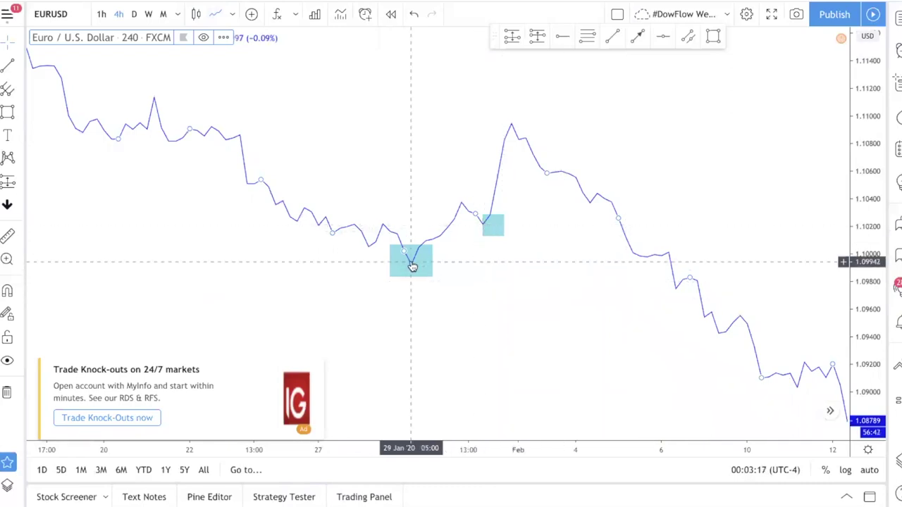
click(194, 15)
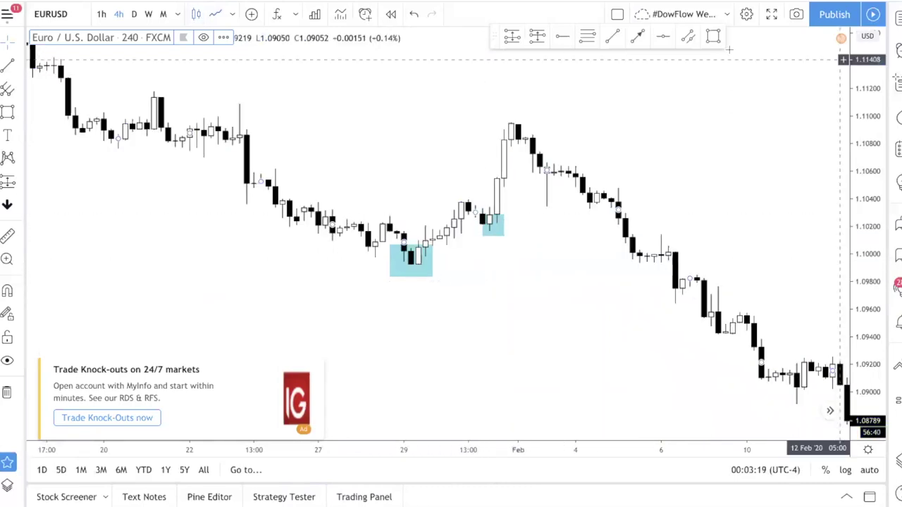
Step: Draw a rising trend line from about 1.09914 on 29 Jan '20 through the second marked low, ending at about 1.10577 on 04 Feb '20
click(600, 37)
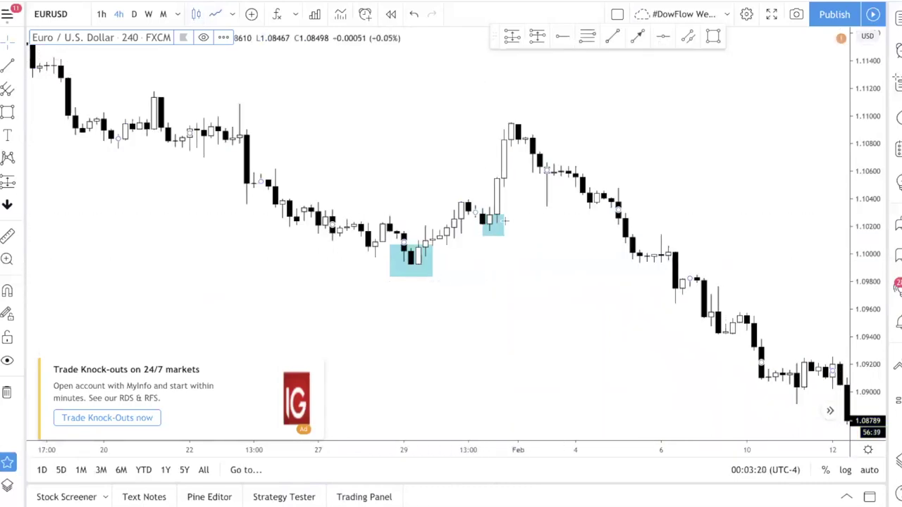
click(418, 264)
click(576, 176)
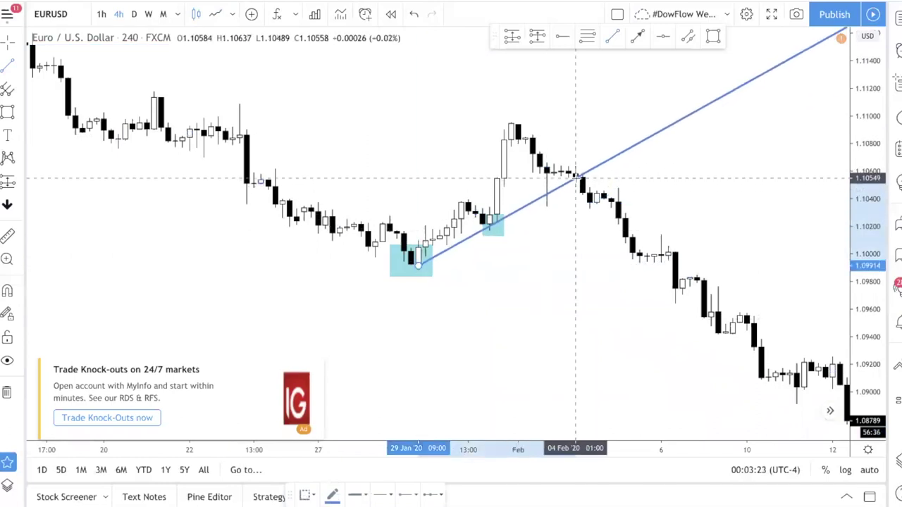
mouse_move(579, 181)
mouse_down()
mouse_move(561, 121)
mouse_move(604, 150)
mouse_move(597, 182)
mouse_up()
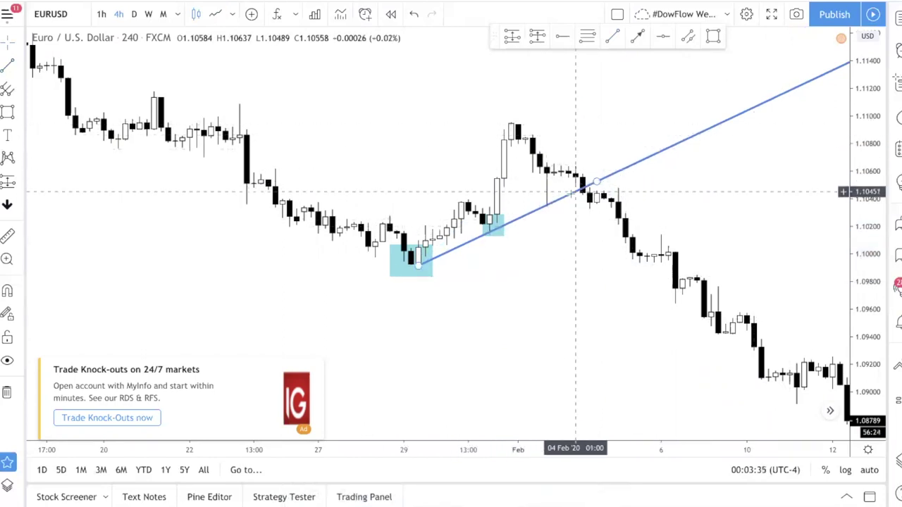
mouse_move(597, 181)
mouse_down()
mouse_move(597, 172)
mouse_move(611, 174)
mouse_up()
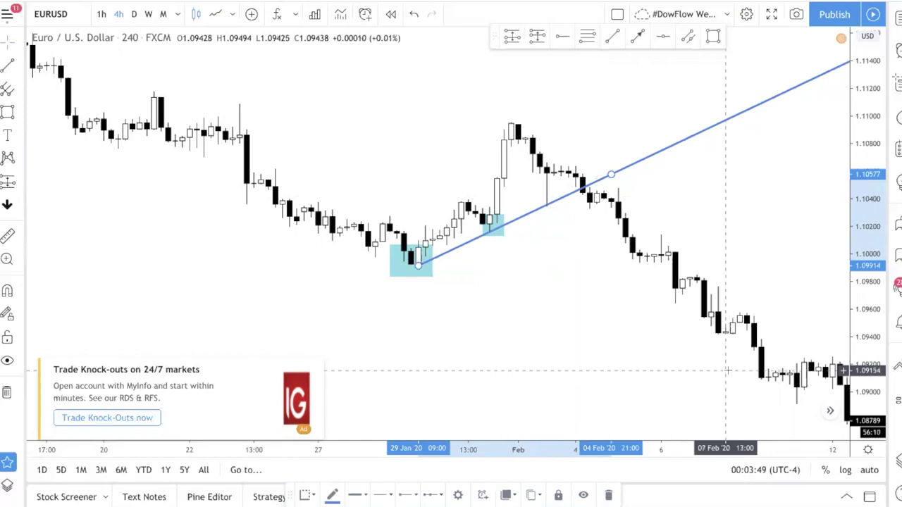
Step: Return to the note listing the three trend line rules above the April 2020 candles and review it
drag(427, 337, 63, 296)
drag(691, 338, 229, 287)
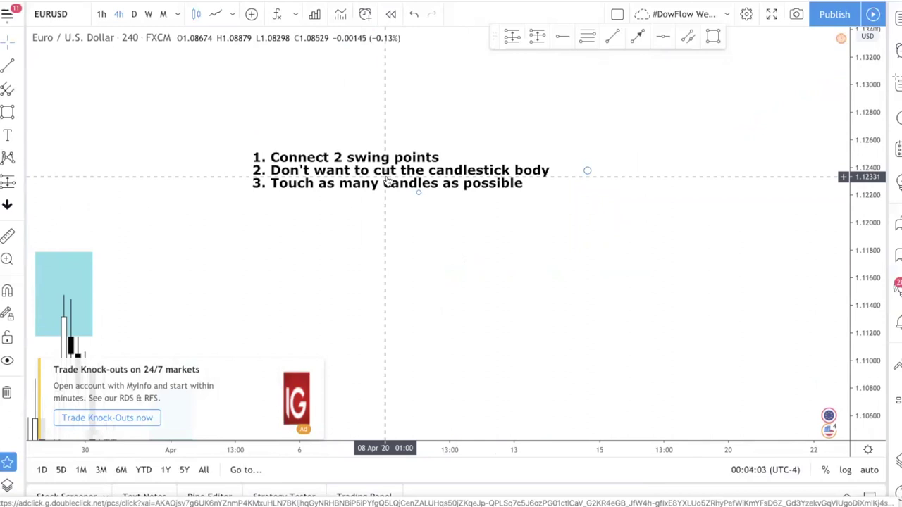
drag(416, 233, 578, 180)
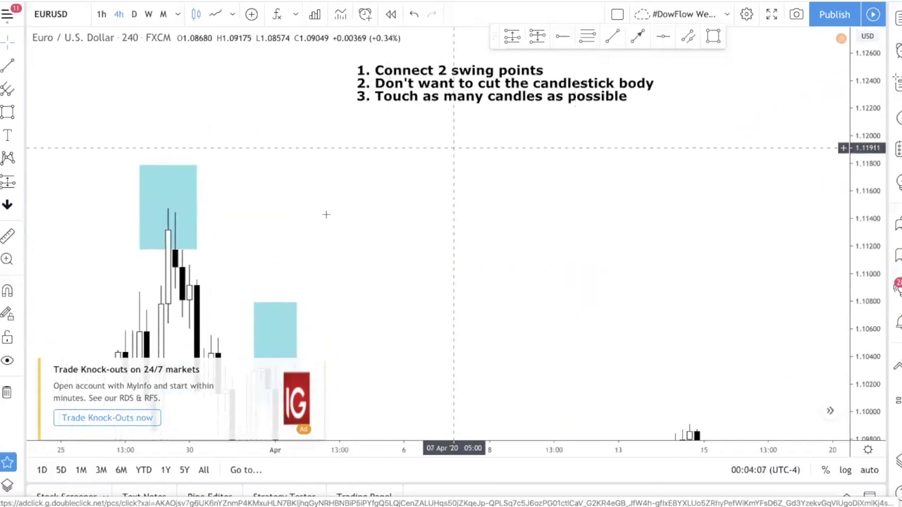